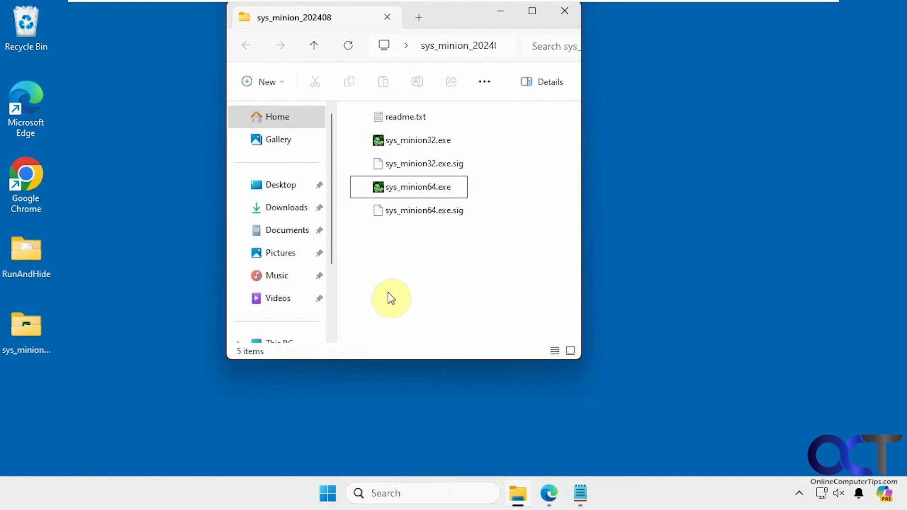
Launch sys_minion64.exe from the sys_minion_202408 folder and open the User License information.
left_click(395, 189)
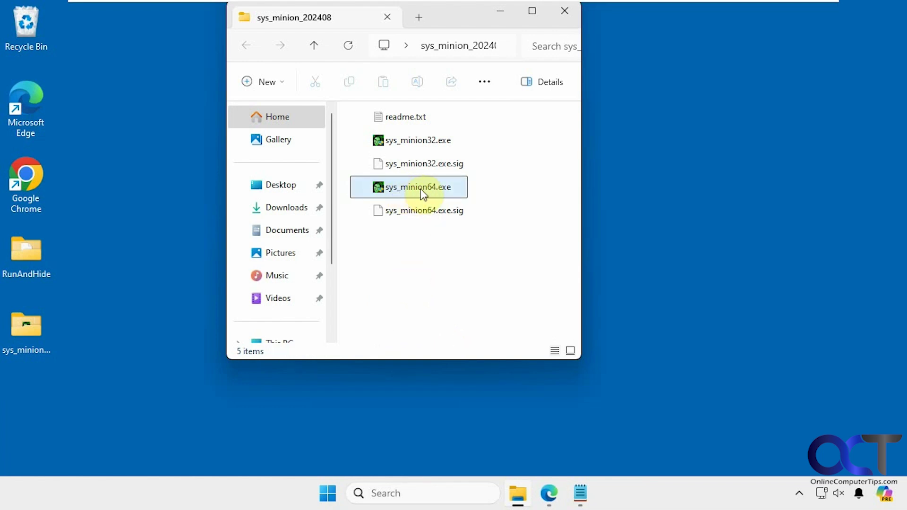
mouse_move(421, 188)
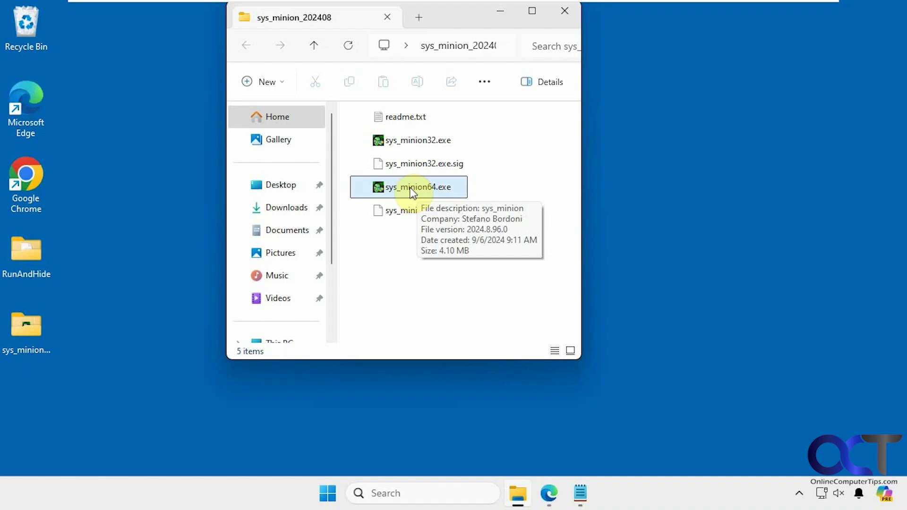
double_click(410, 189)
left_click(390, 373)
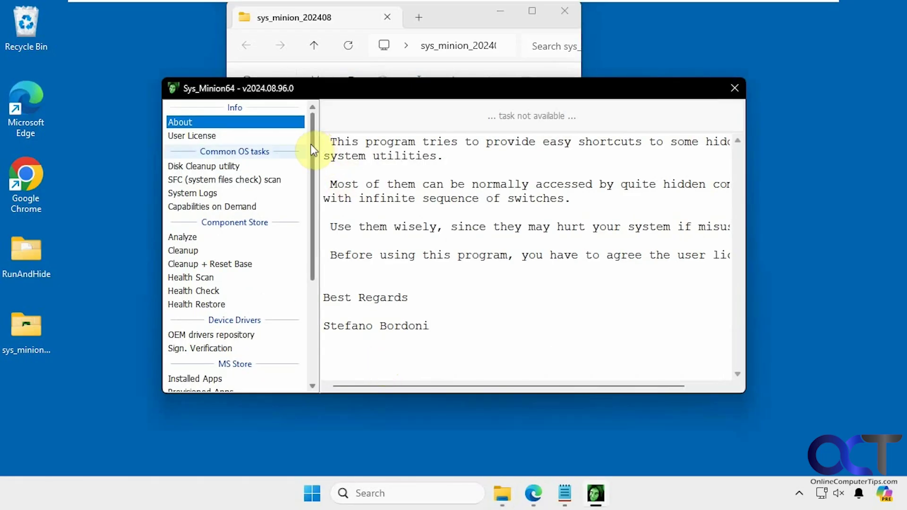
left_click(202, 136)
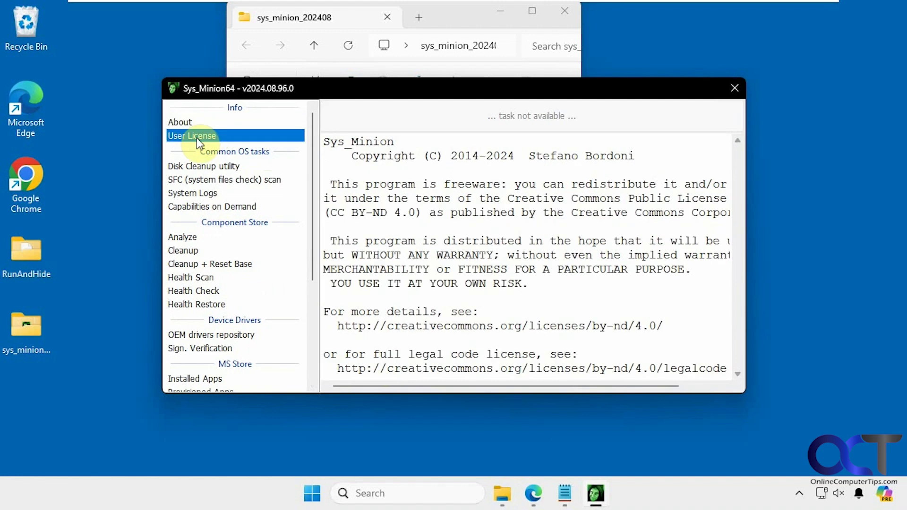
Read the Disk Cleanup utility description, start the utility, and cancel it without deleting any files.
left_click(220, 168)
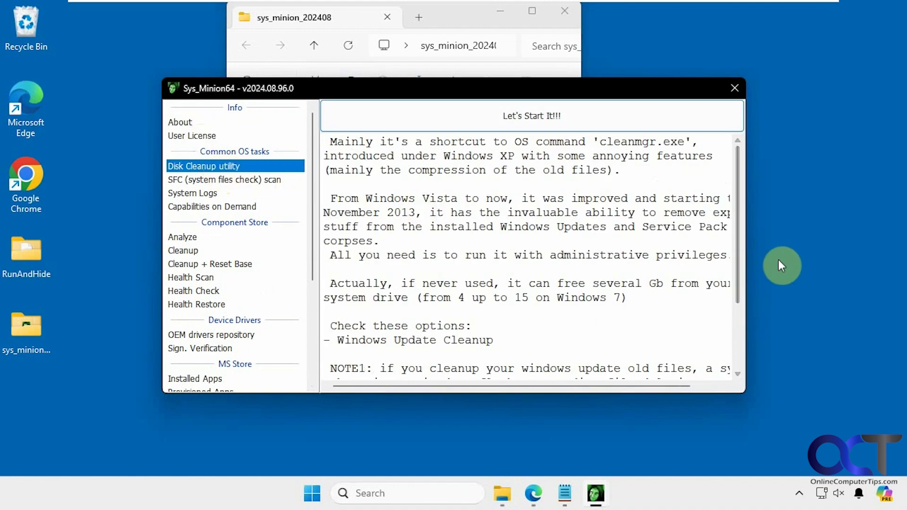
left_click_drag(738, 215, 742, 262)
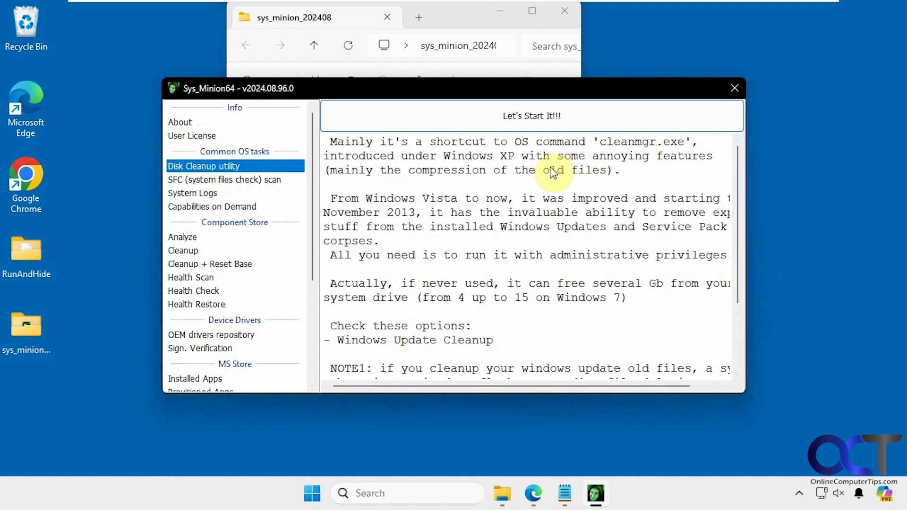
left_click(529, 118)
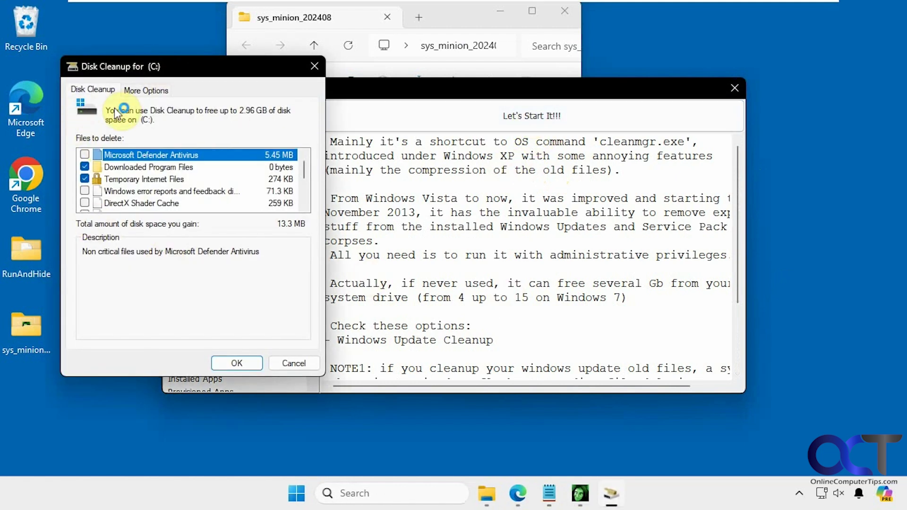
left_click(302, 363)
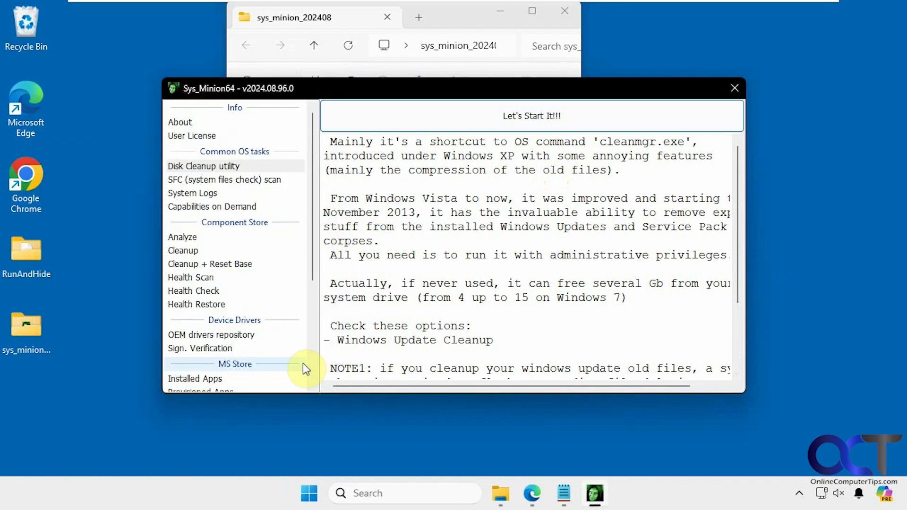
Start the SFC (system files check) scan and close its command window.
left_click(218, 180)
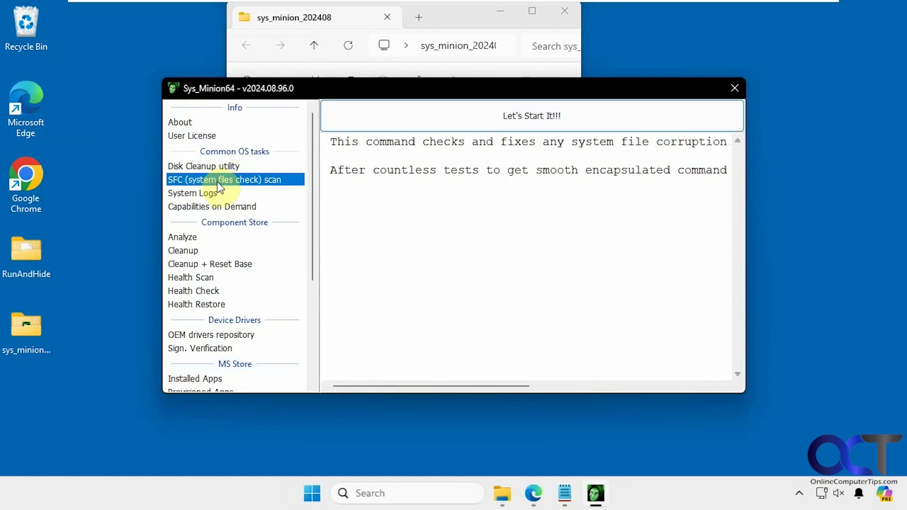
left_click(523, 124)
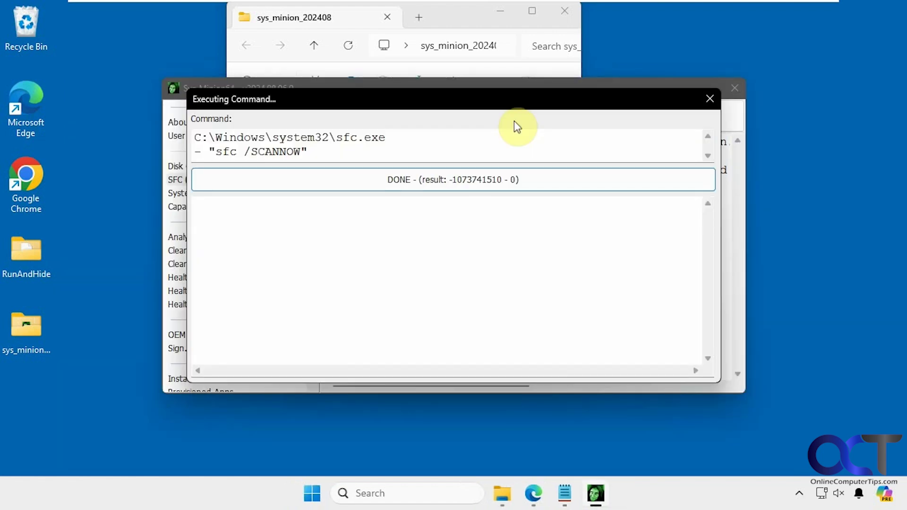
left_click(710, 98)
Run the System Logs task and look through the collected logs in the maximized window.
left_click(208, 194)
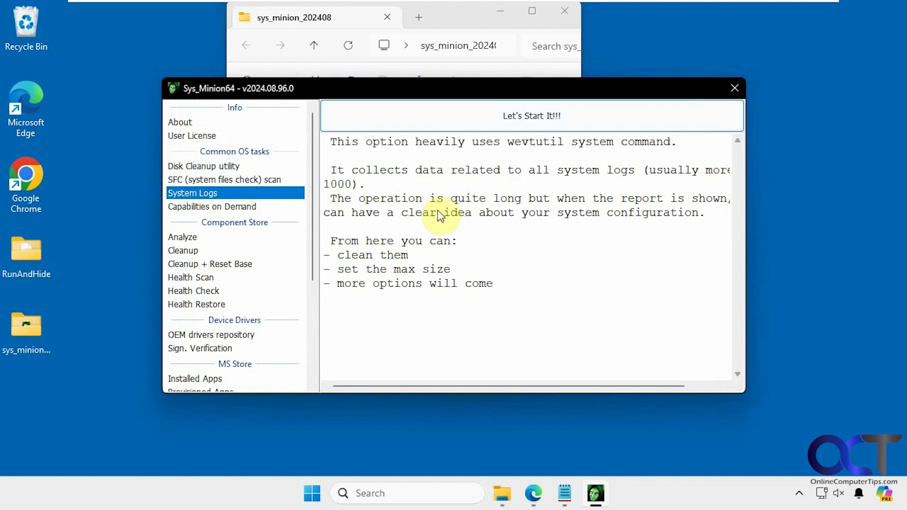
left_click(517, 127)
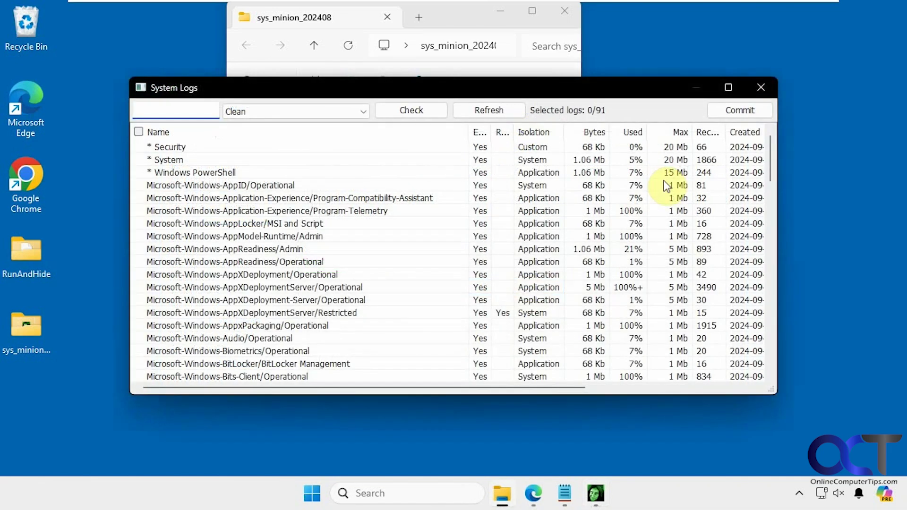
left_click(733, 86)
scroll(401, 236, "down", 8)
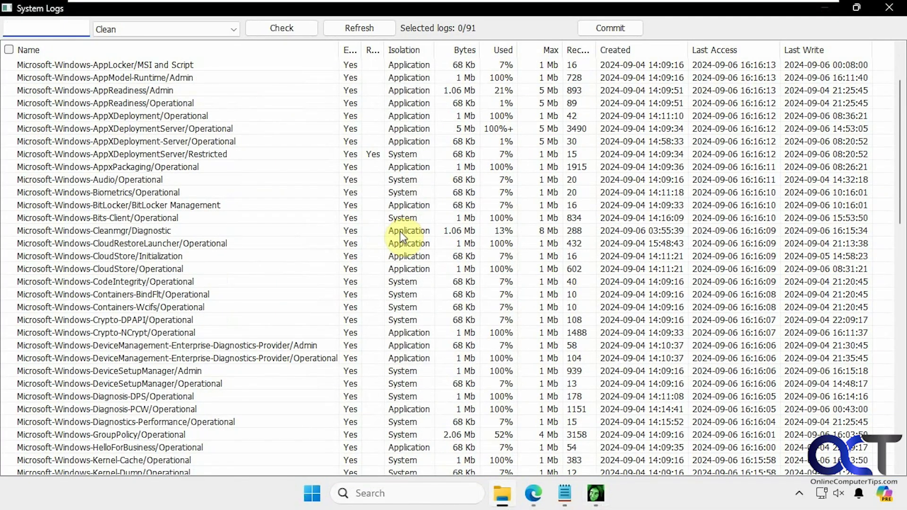
scroll(399, 236, "up", 3)
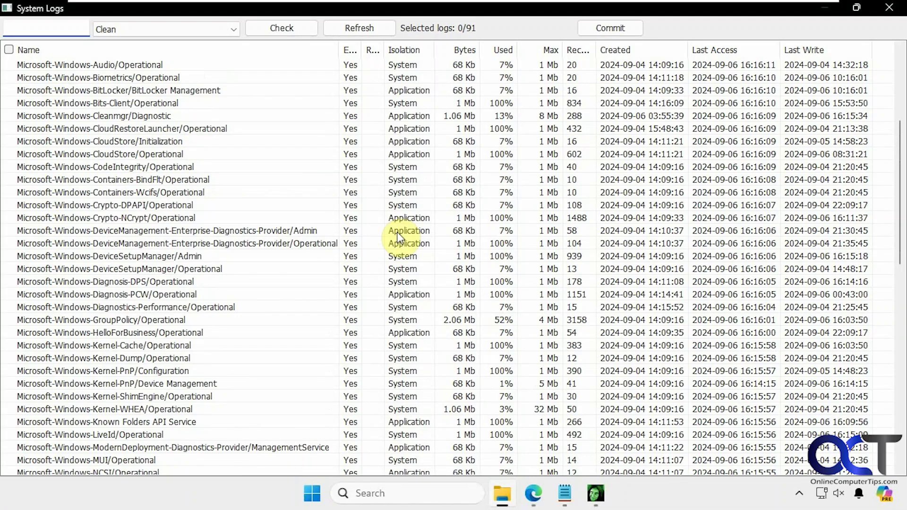
scroll(398, 237, "up", 2)
scroll(399, 238, "down", 2)
scroll(398, 238, "up", 2)
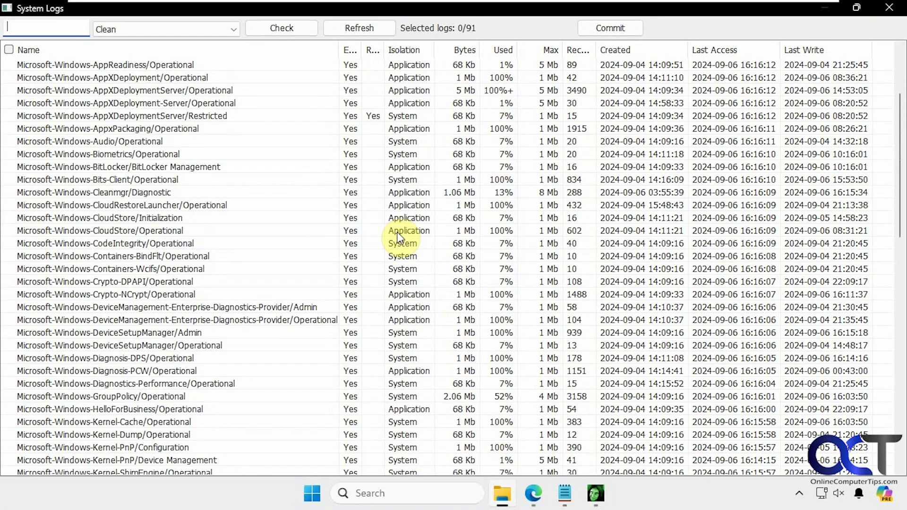
key("Tab")
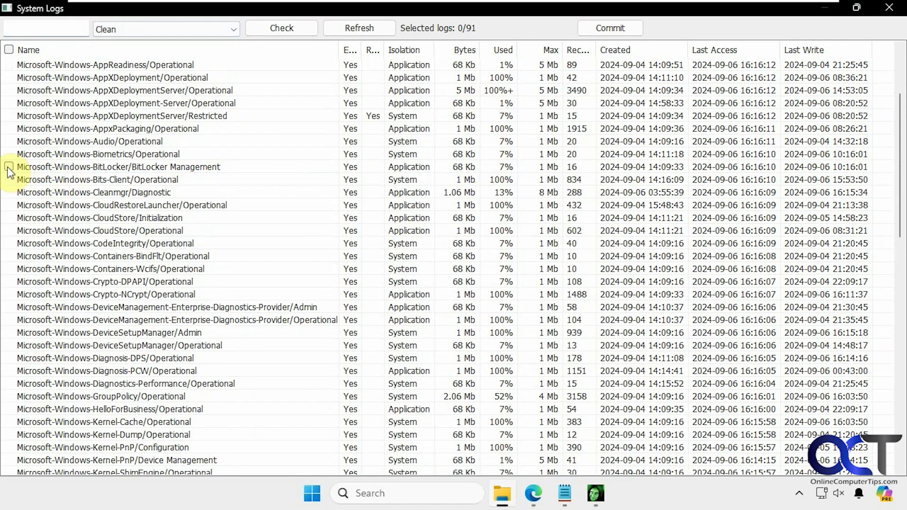
Commit the Clean action for the Microsoft-Windows-BitLocker/BitLocker Management log and close the System Logs window.
left_click(9, 166)
left_click(233, 30)
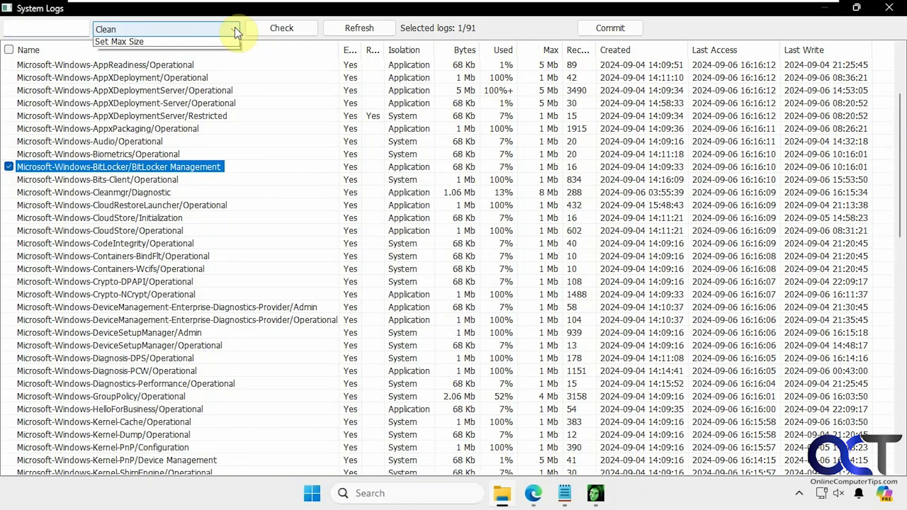
left_click(235, 27)
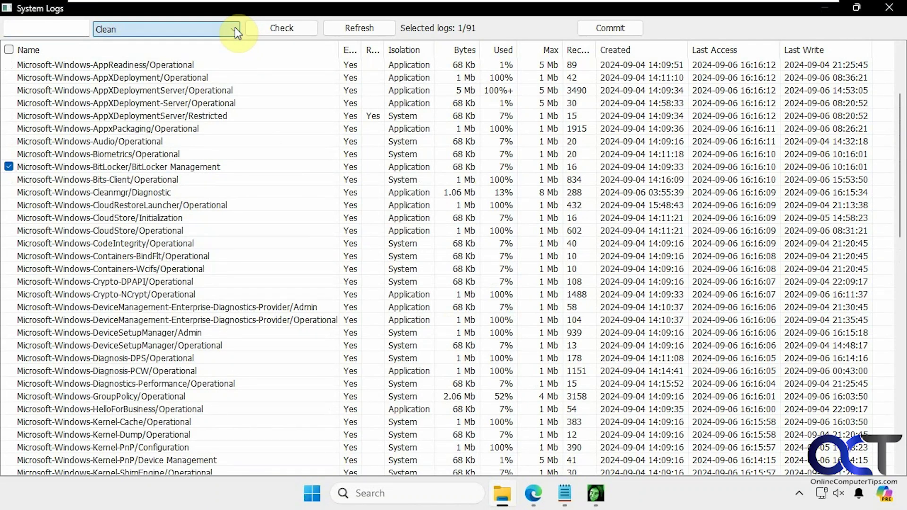
left_click(610, 27)
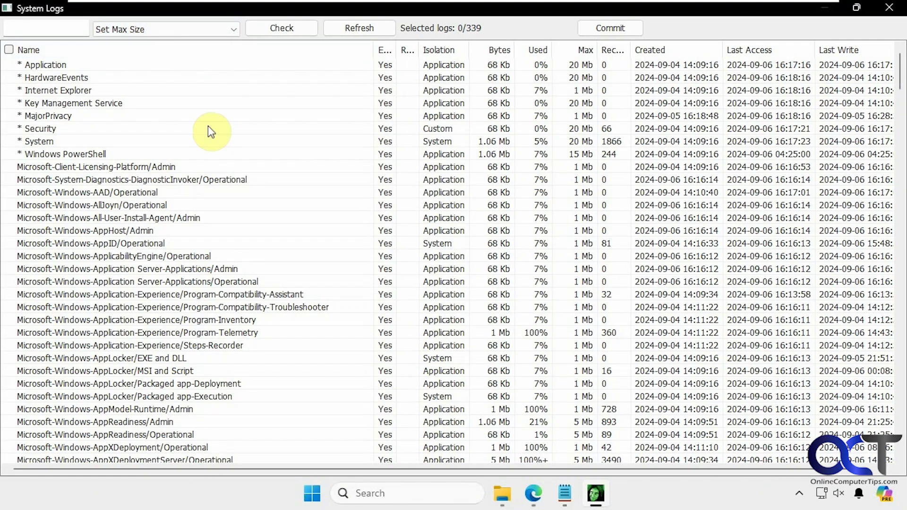
left_click(888, 7)
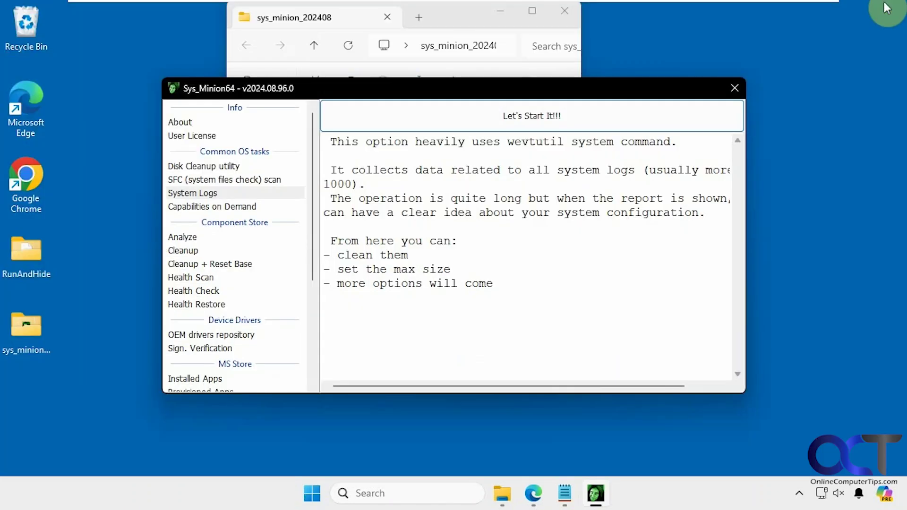
Run the Capabilities on Demand task and look through the capabilities to the end of the list.
left_click(242, 207)
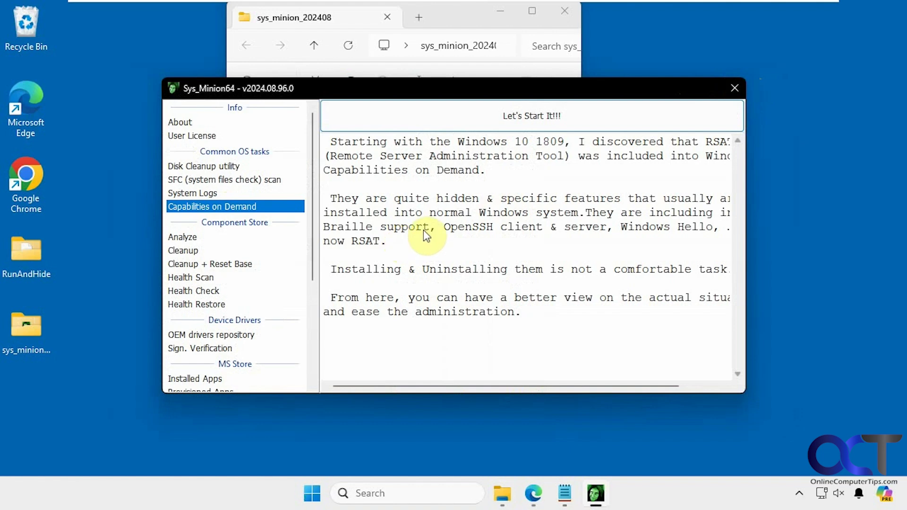
left_click(531, 122)
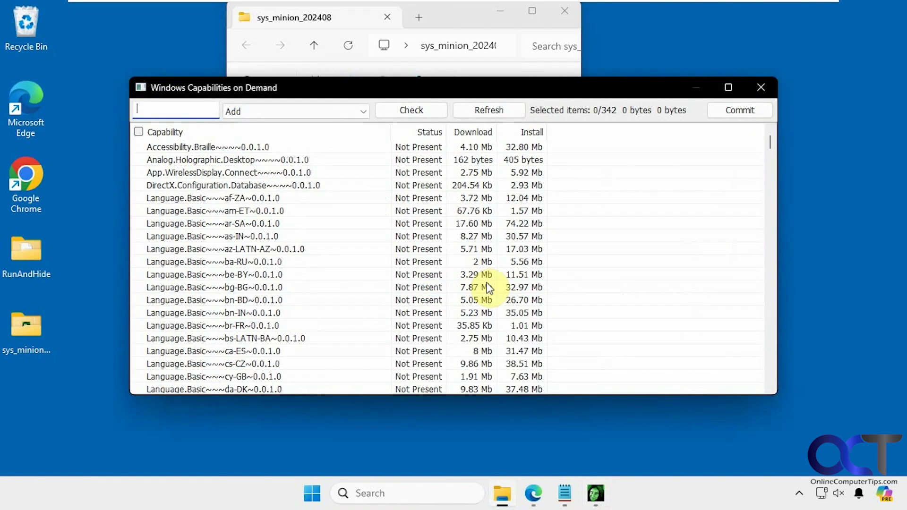
left_click_drag(769, 139, 771, 374)
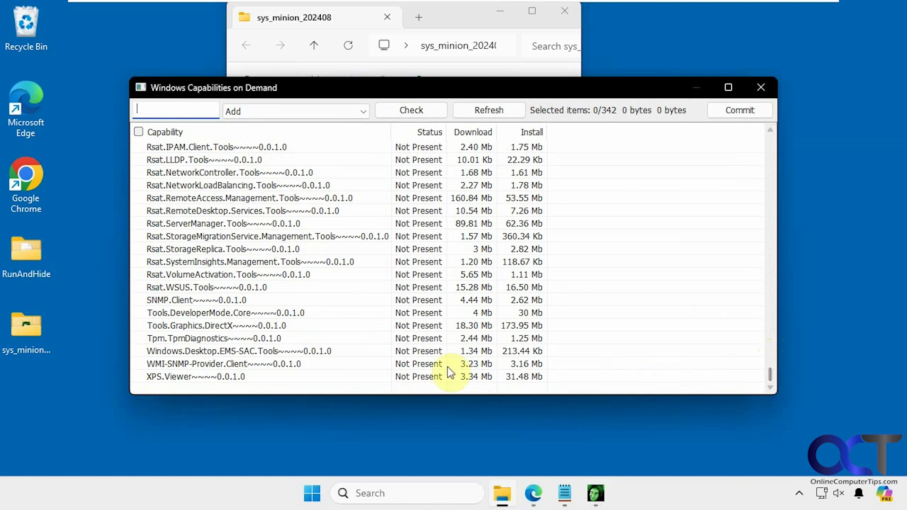
Select the XPS.Viewer capability, view the actions available for it, and close the capabilities window without committing.
left_click(139, 376)
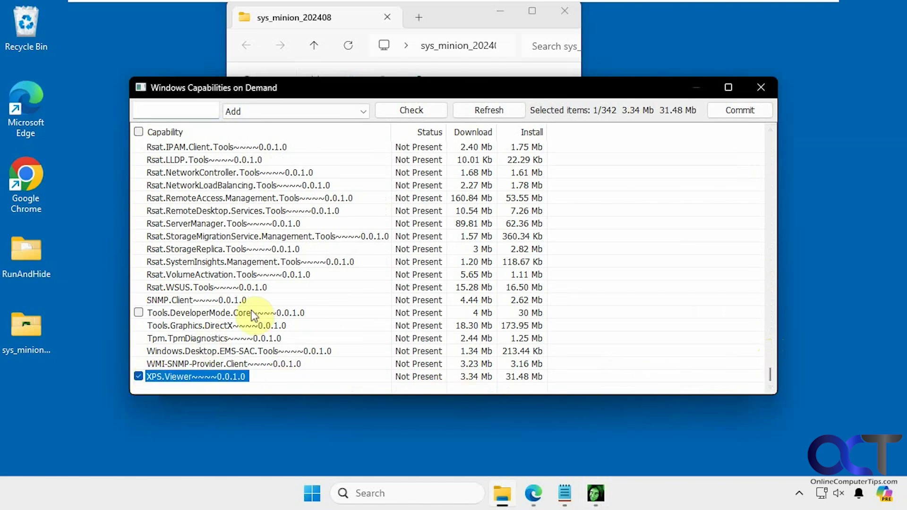
left_click(138, 376)
left_click(138, 377)
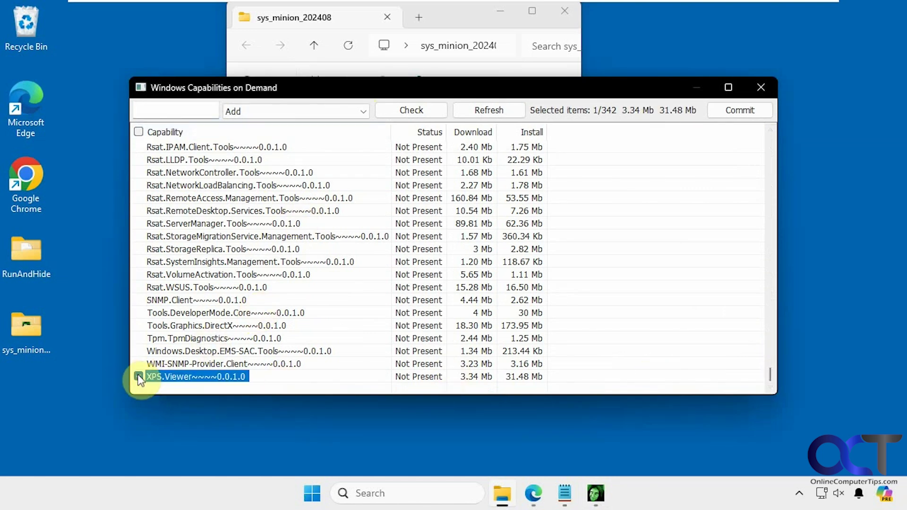
left_click(350, 111)
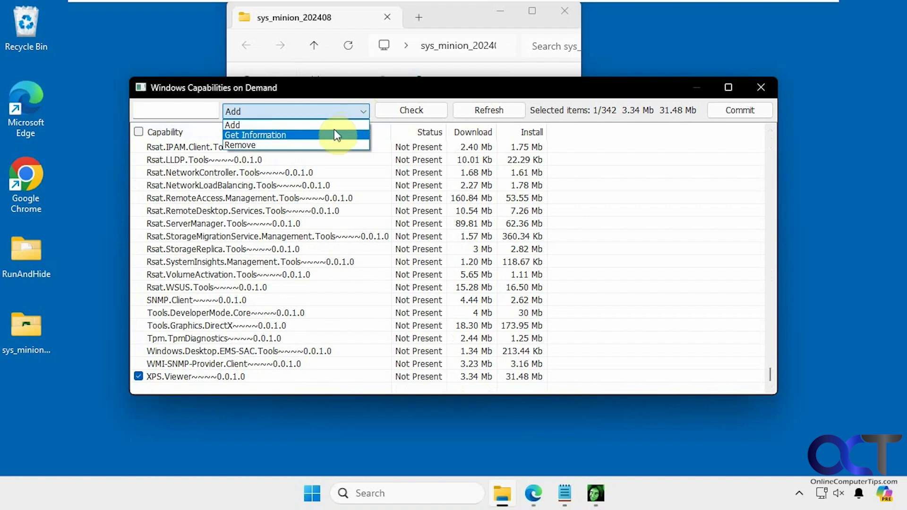
left_click(757, 85)
left_click(757, 85)
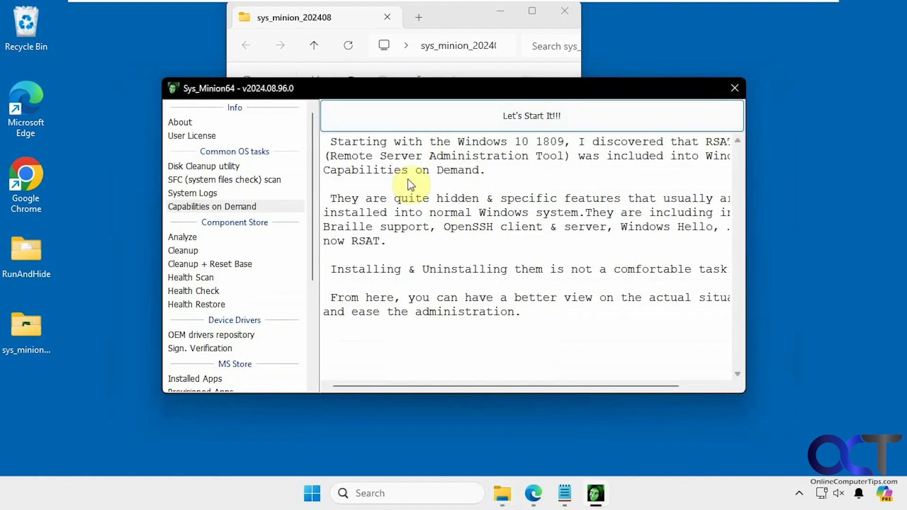
Run the component store Analyze task, read through its DISM report, and close the command window.
left_click(207, 237)
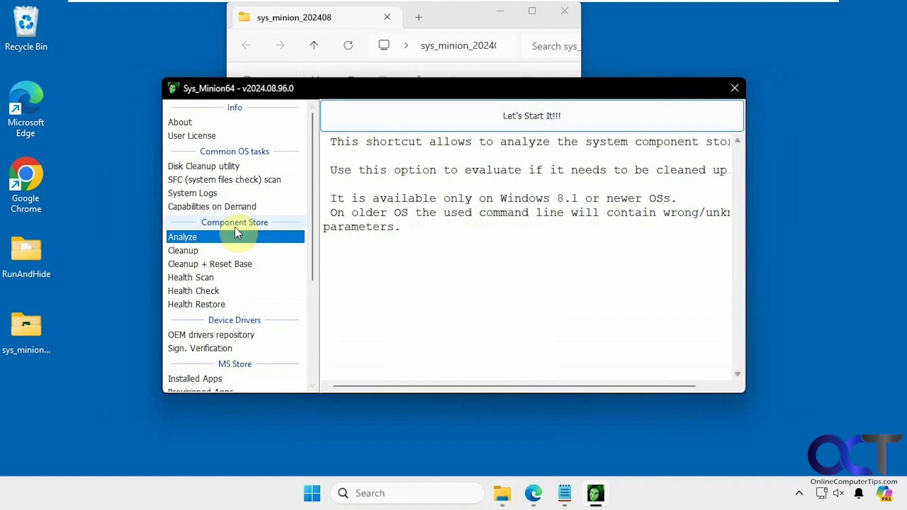
left_click(518, 118)
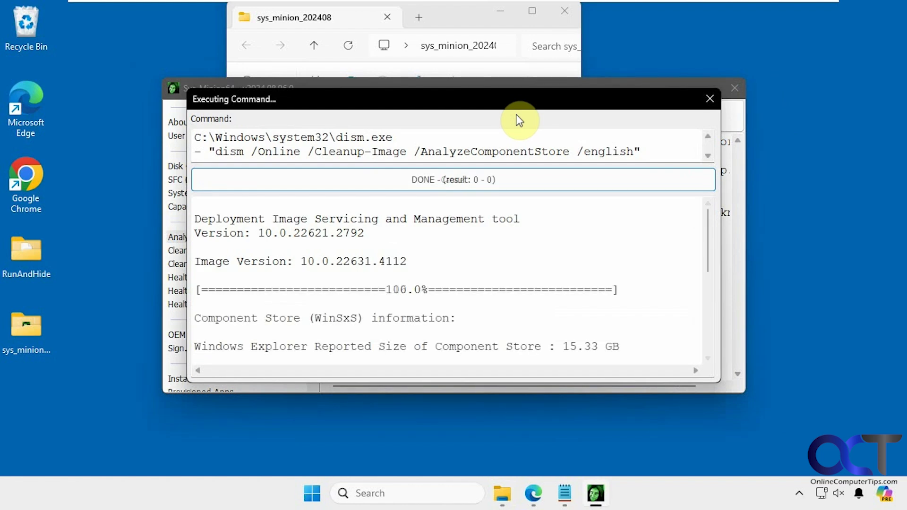
left_click_drag(709, 245, 710, 262)
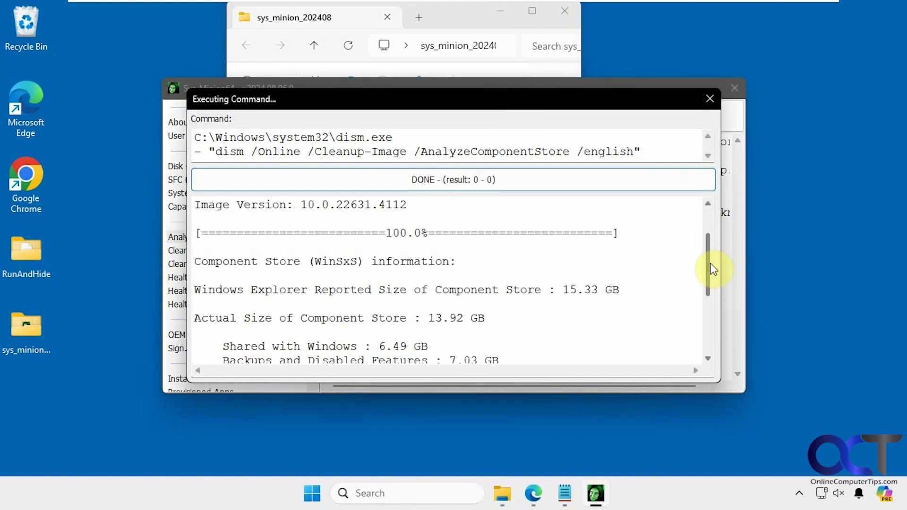
scroll(712, 279, "down", 1)
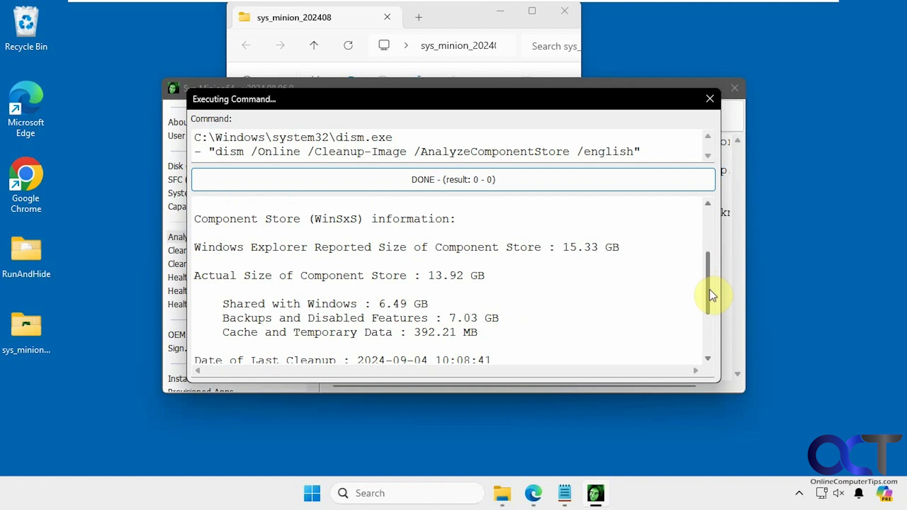
left_click_drag(710, 289, 706, 312)
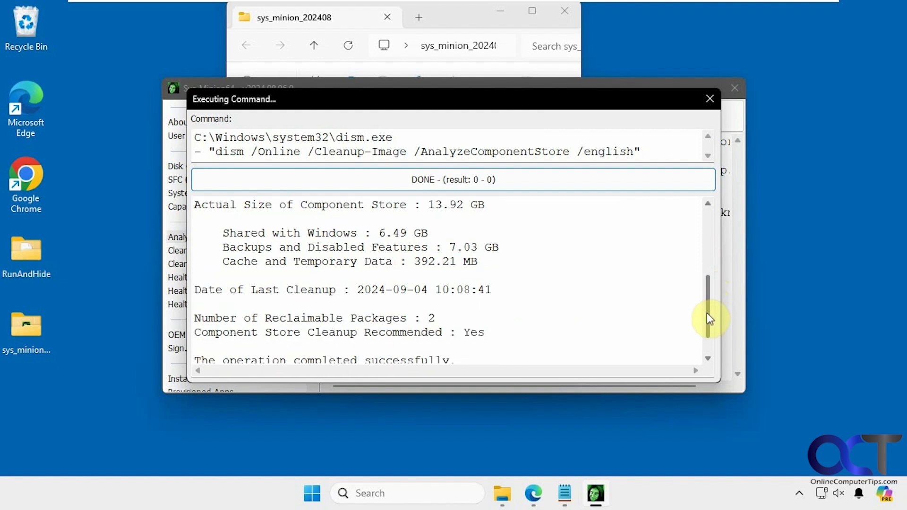
left_click_drag(707, 313, 709, 240)
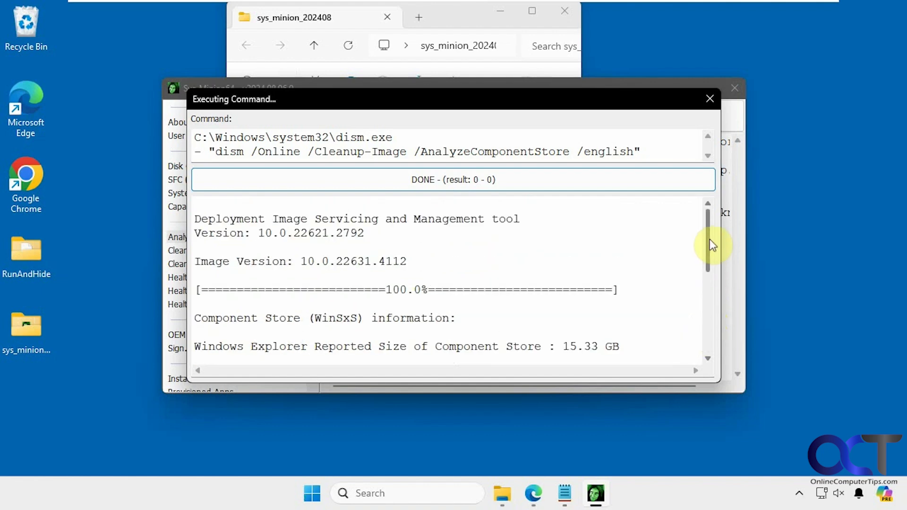
left_click(709, 98)
Open the component store Cleanup task and read its description without starting it.
left_click(186, 251)
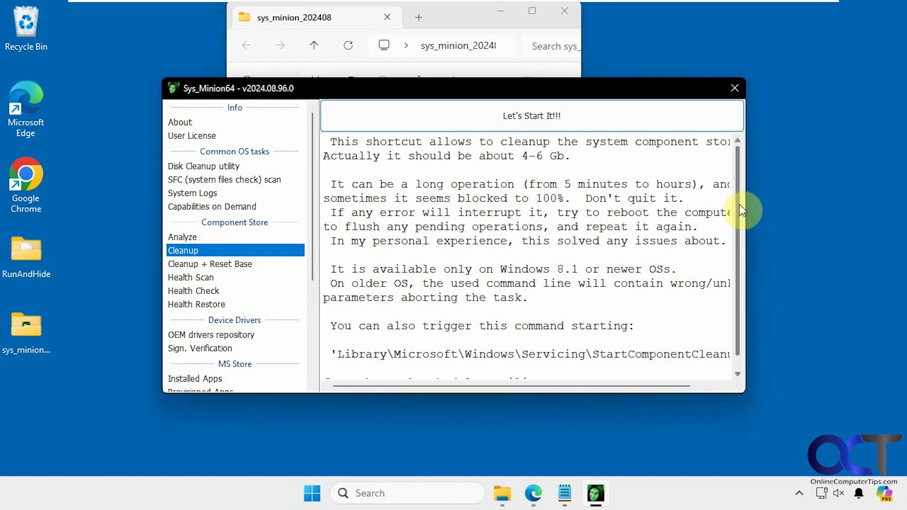
left_click_drag(739, 206, 746, 161)
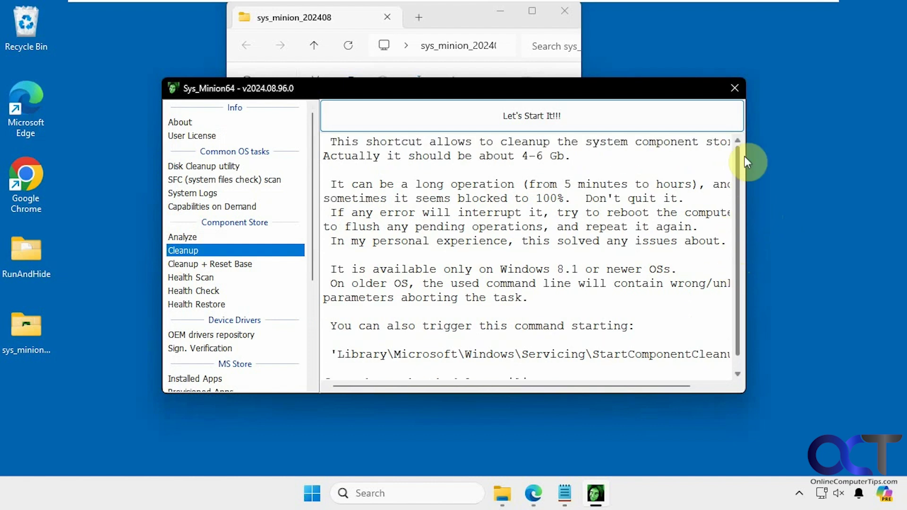
Run the component store Cleanup and Cleanup + Reset Base tasks, closing each command window when its operation is done.
left_click(554, 118)
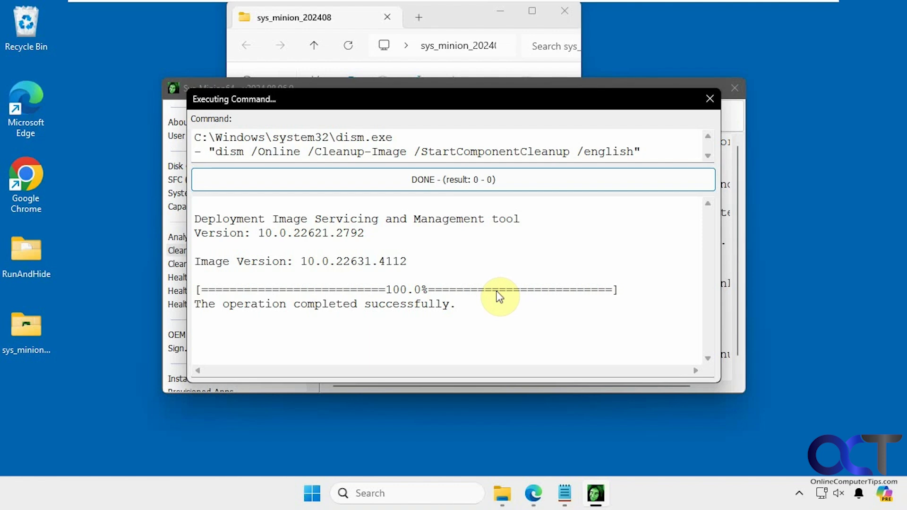
left_click(711, 98)
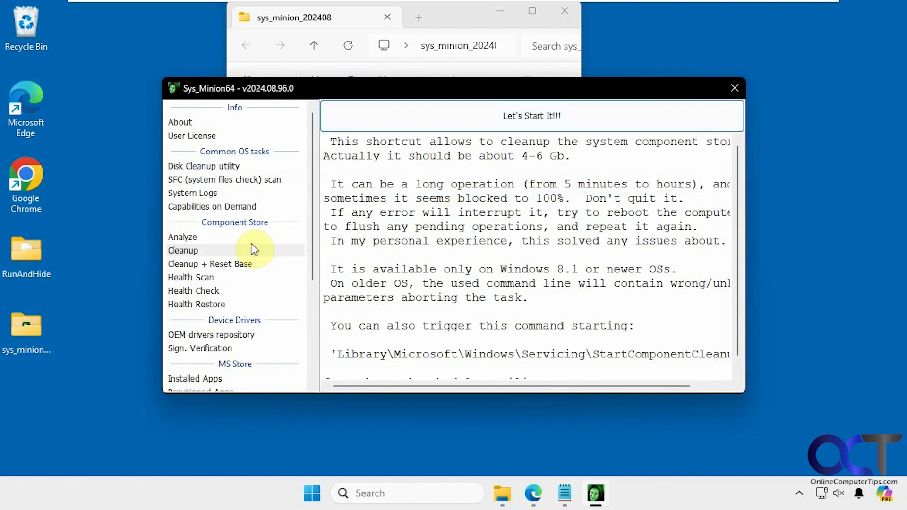
left_click(220, 263)
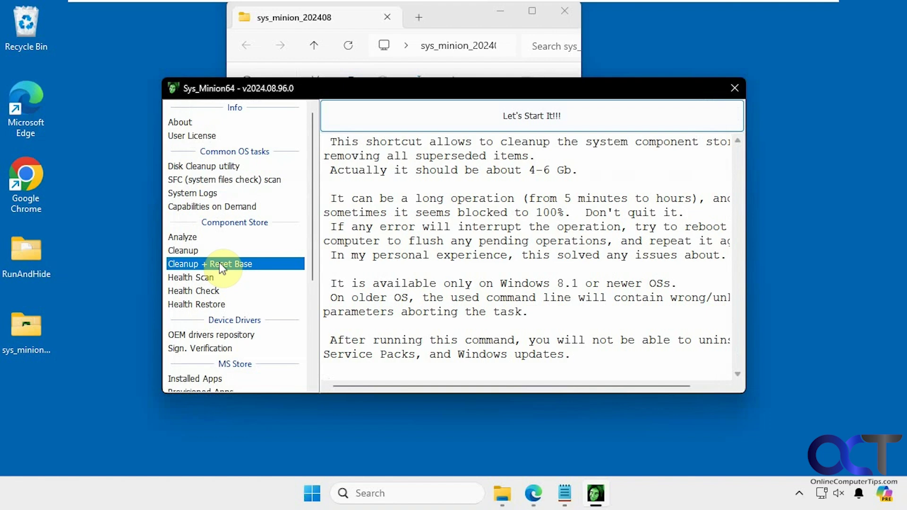
left_click(528, 118)
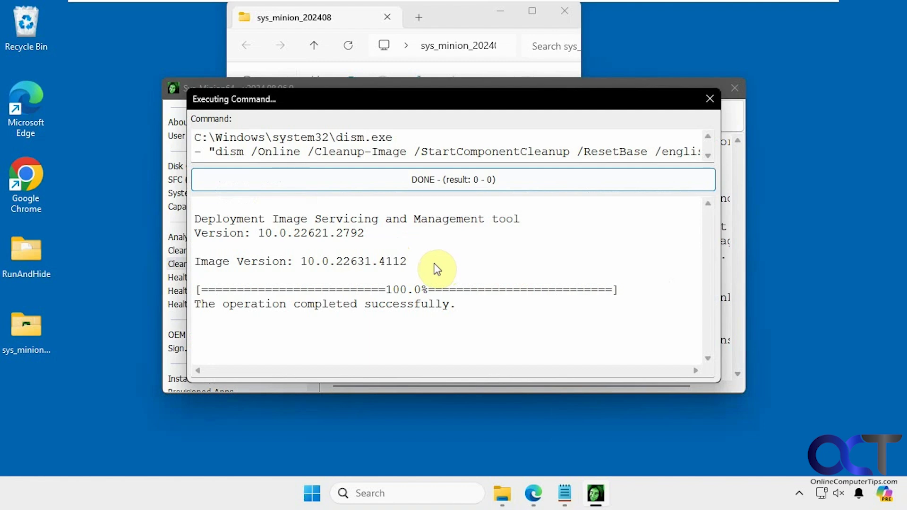
left_click(709, 98)
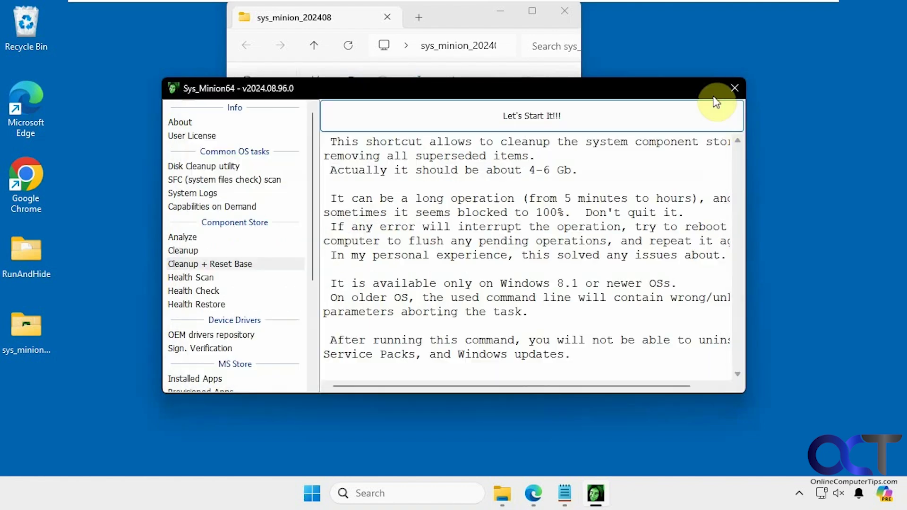
Run the component store Health Scan and Health Check tasks, closing each command window after reading its result.
left_click(199, 277)
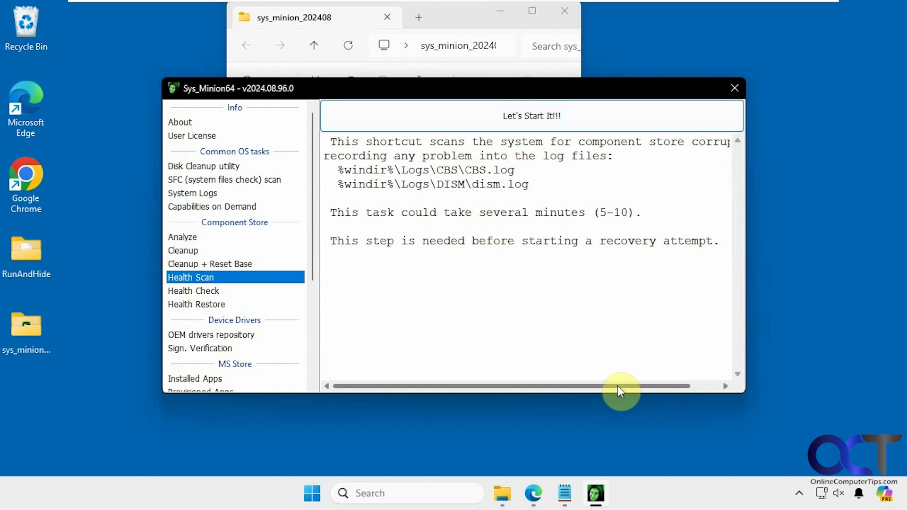
left_click(573, 122)
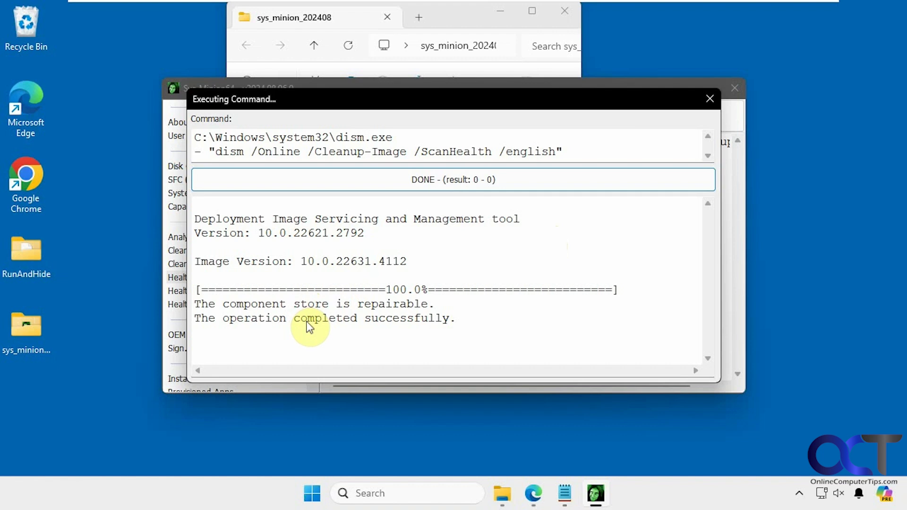
left_click(710, 100)
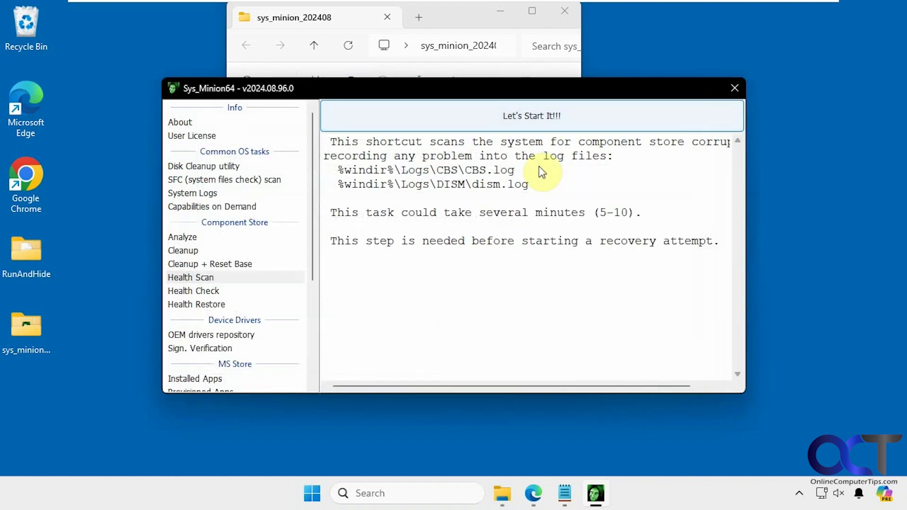
left_click(207, 291)
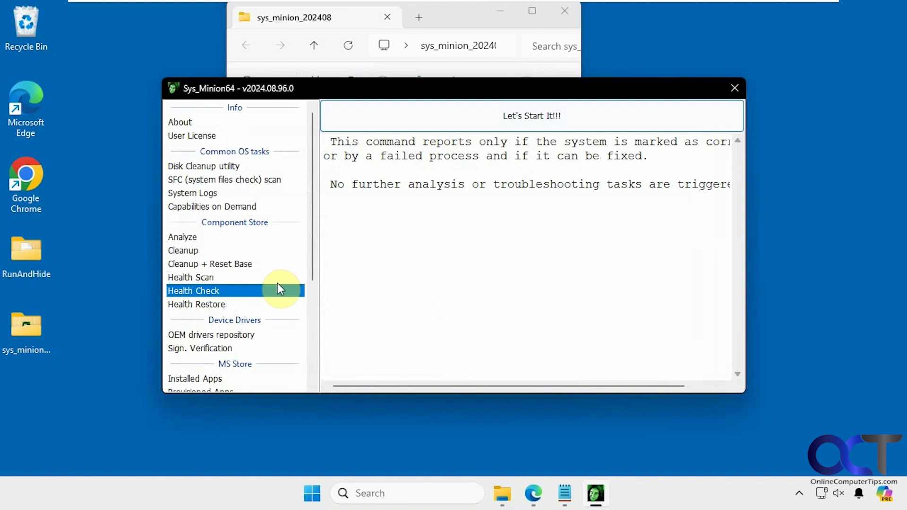
left_click(545, 119)
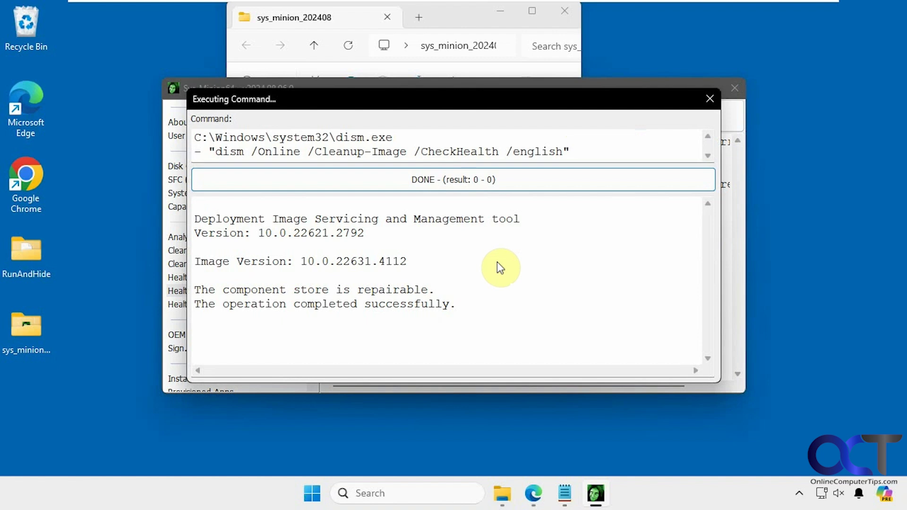
left_click(712, 100)
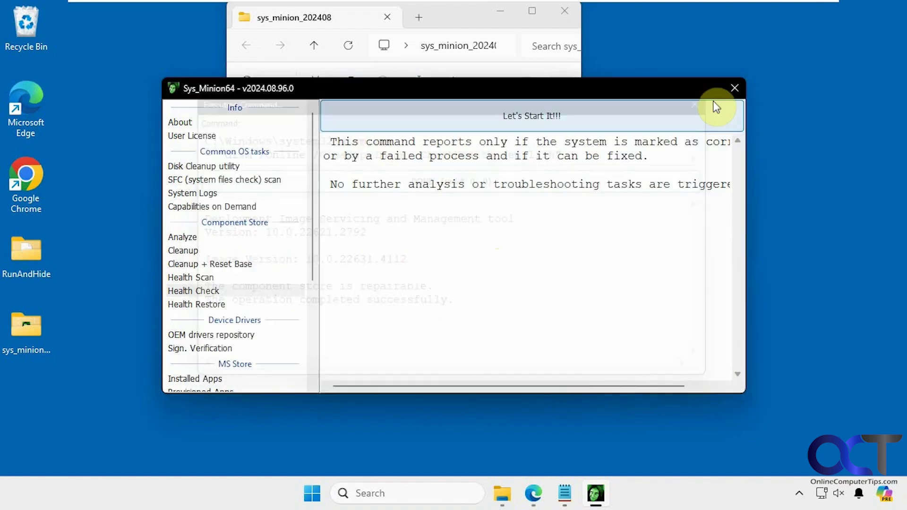
Run the component store Health Restore task, let the DISM restore finish, and close the command window.
left_click(208, 305)
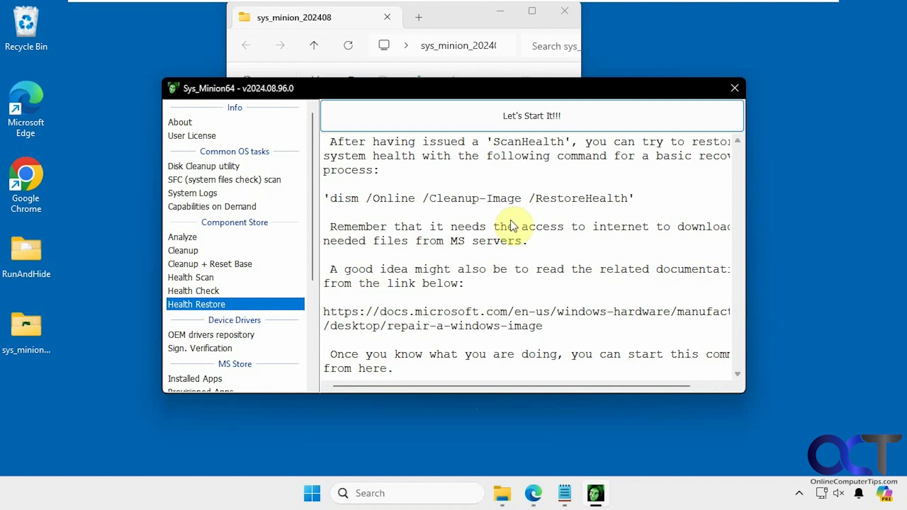
left_click(537, 118)
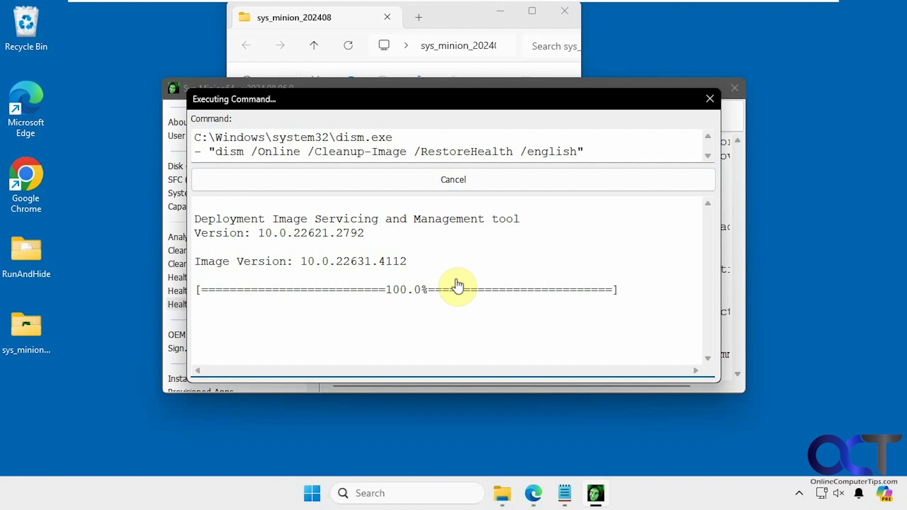
left_click(456, 287)
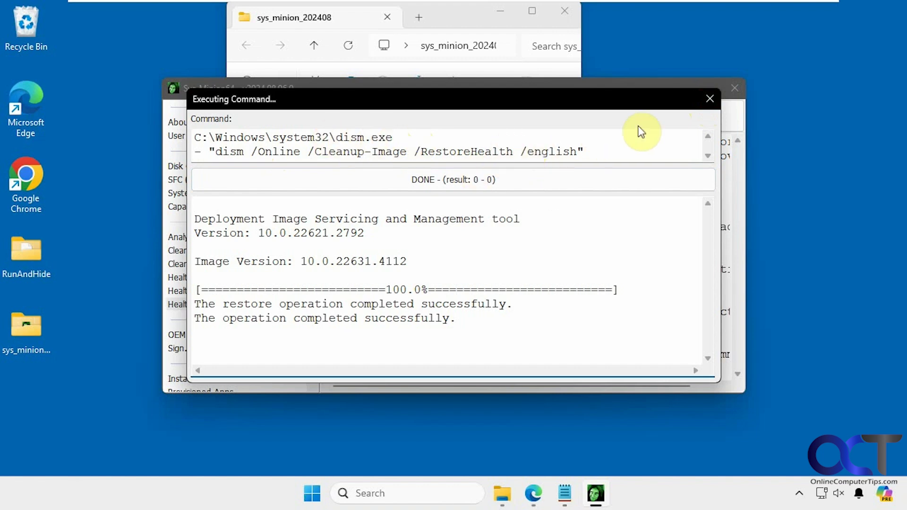
left_click(703, 105)
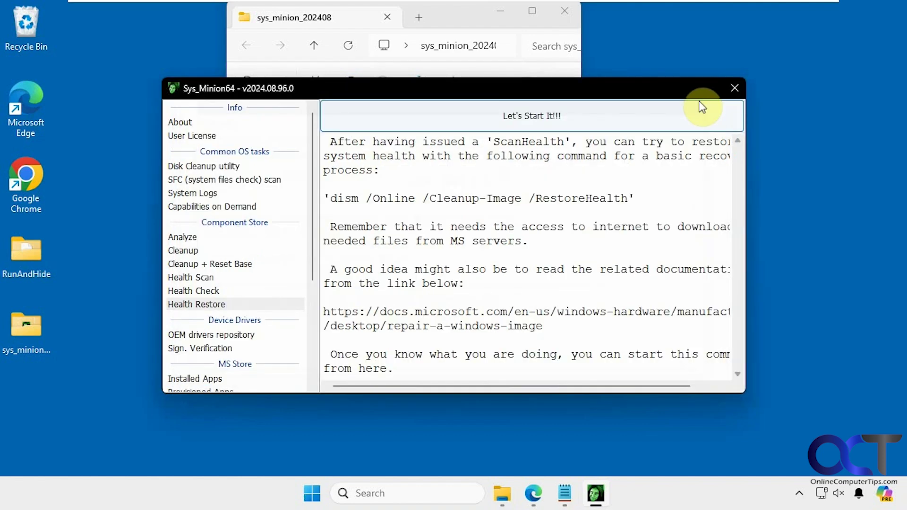
Open the OEM drivers repository, try marking efifw.inf for removal, unmark it, and exit without removing any driver.
scroll(313, 255, "down", 1)
scroll(311, 248, "down", 2)
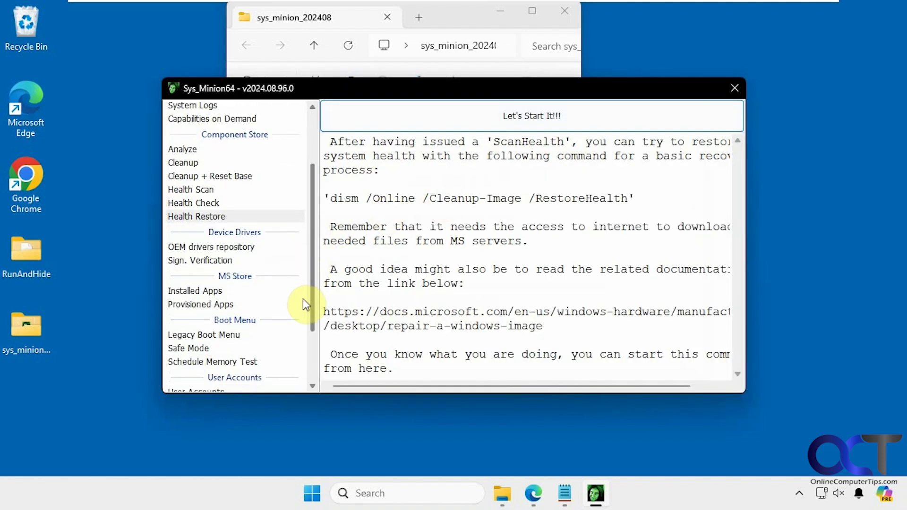
left_click(234, 247)
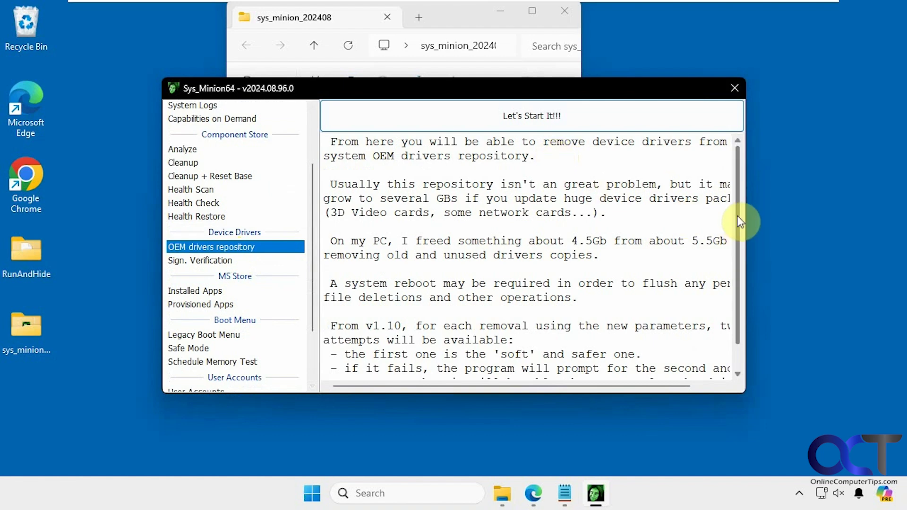
left_click(552, 118)
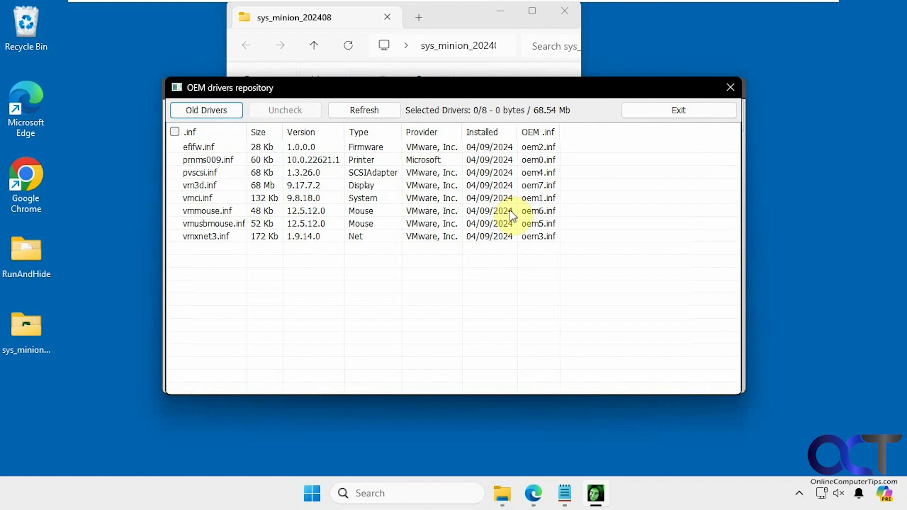
left_click(175, 147)
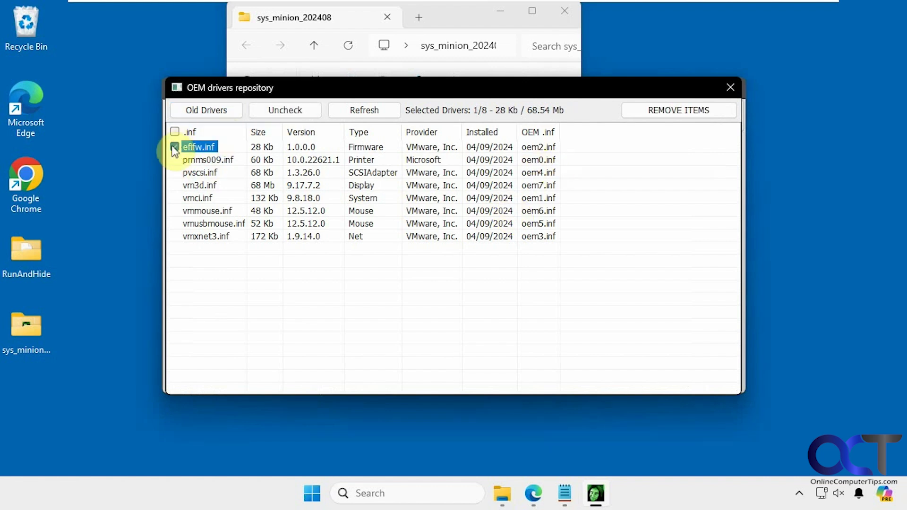
left_click(174, 147)
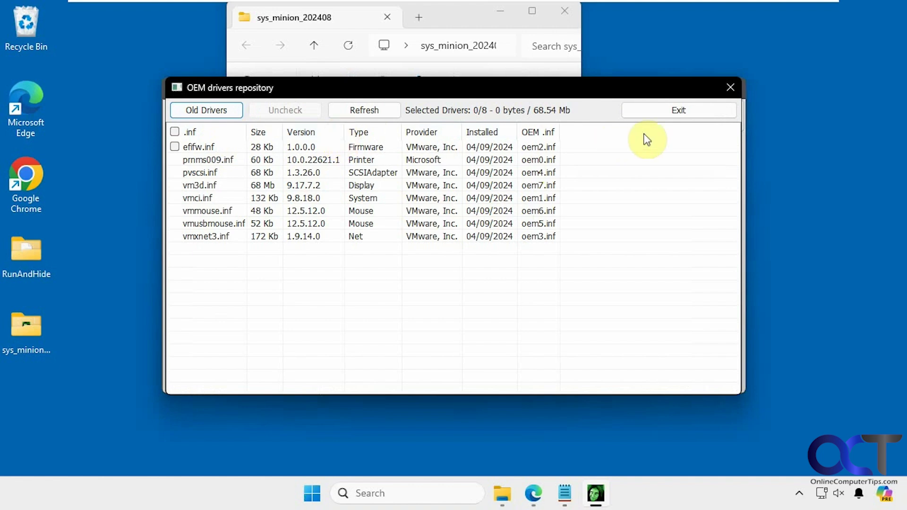
left_click(661, 116)
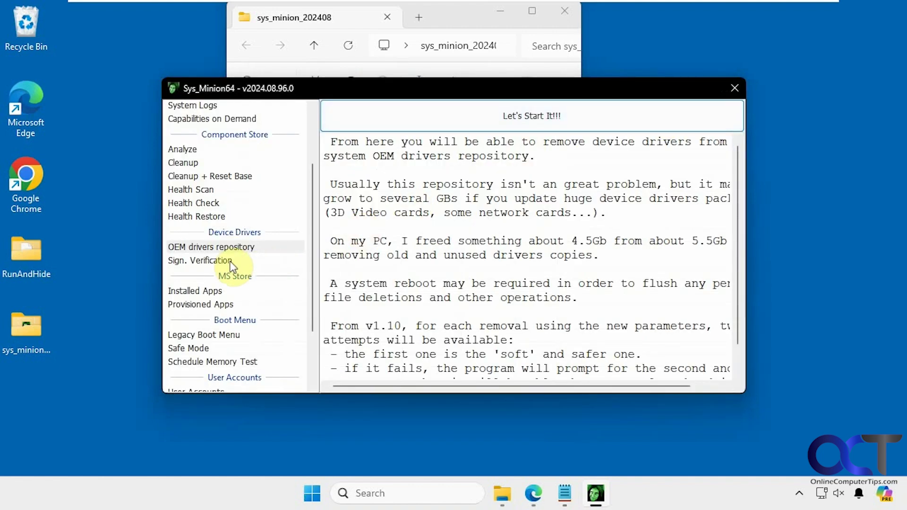
Read the driver signature verification and Installed Apps descriptions, and open the list of installed MS Store applications.
left_click(217, 260)
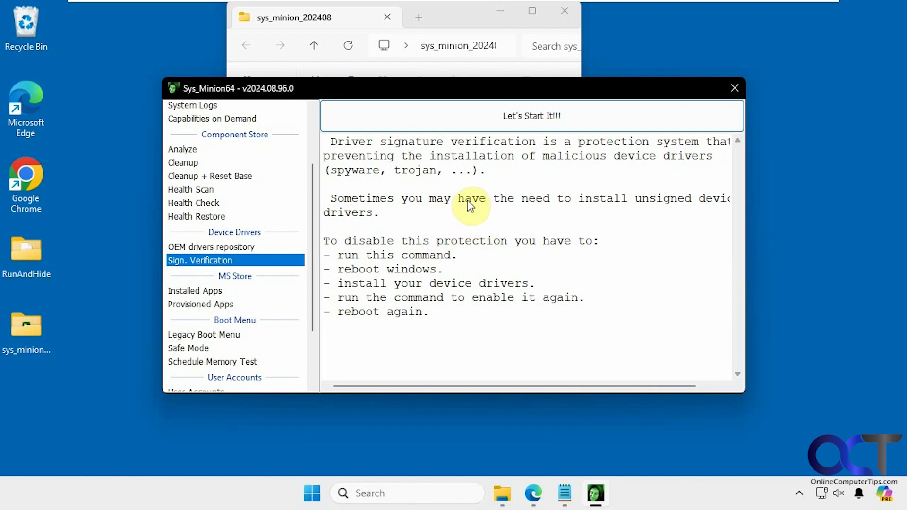
left_click(213, 291)
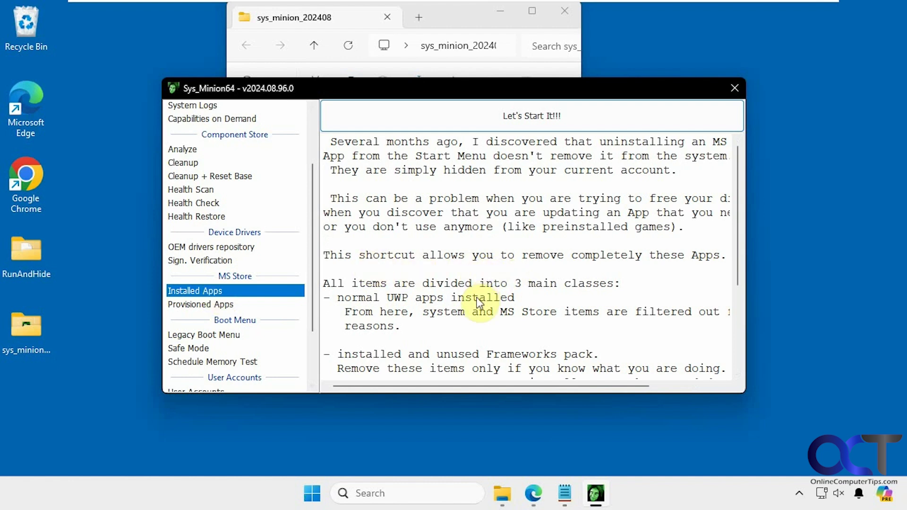
left_click_drag(738, 259, 743, 194)
left_click(565, 119)
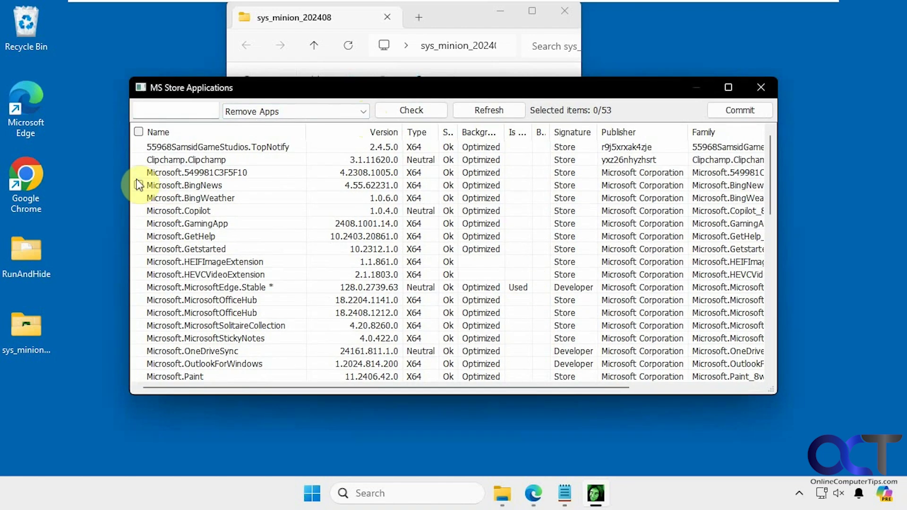
Mark Microsoft.549981C3F5F10, view the available actions, look through the installed apps, and close the list without committing.
left_click(138, 173)
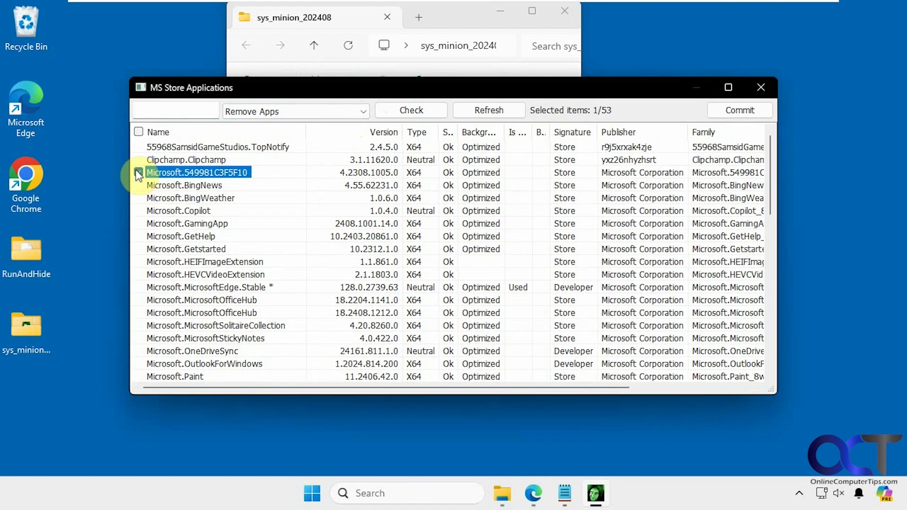
left_click(364, 112)
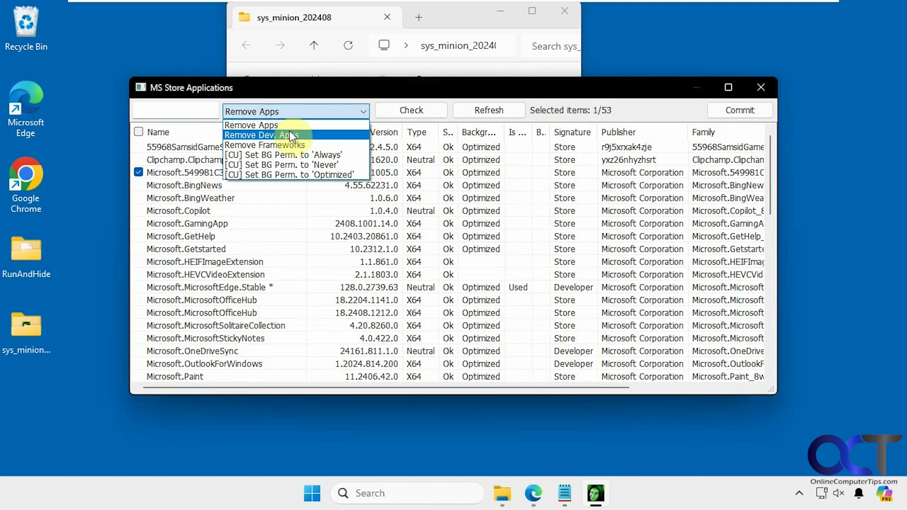
left_click(363, 112)
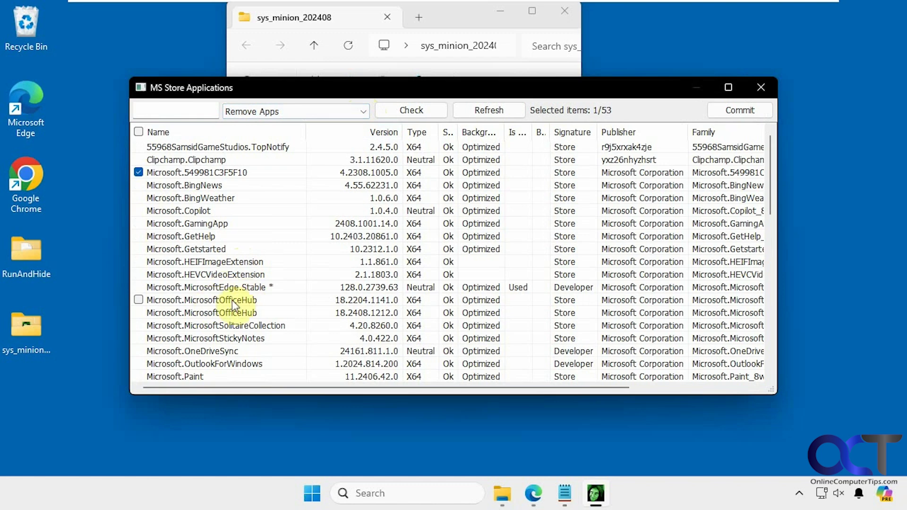
scroll(284, 319, "down", 3)
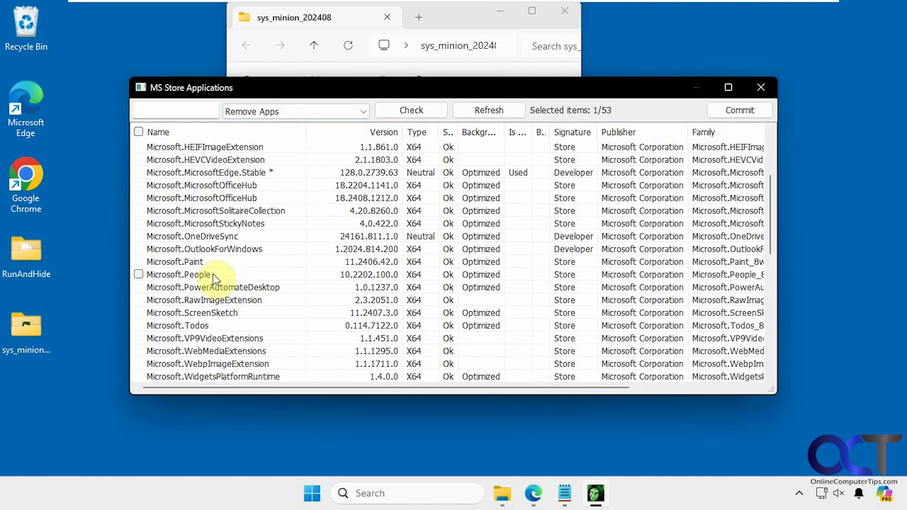
scroll(220, 273, "down", 7)
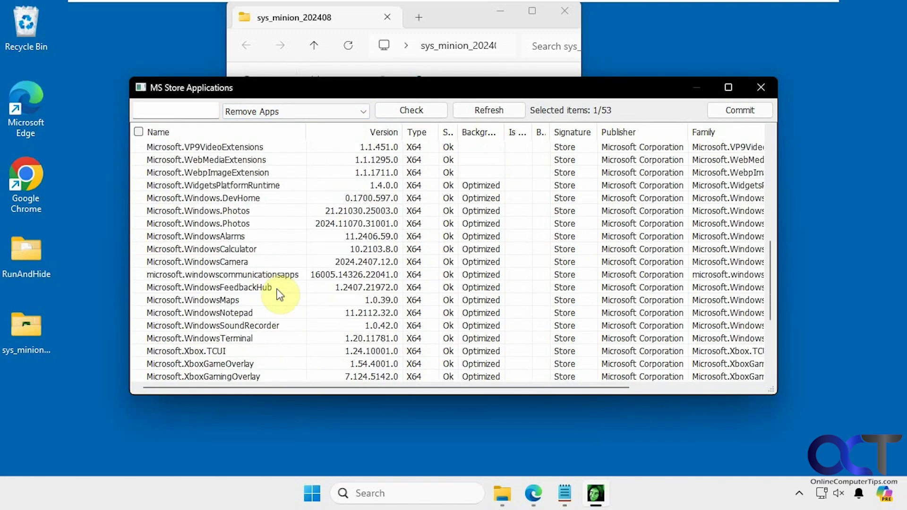
scroll(280, 294, "down", 2)
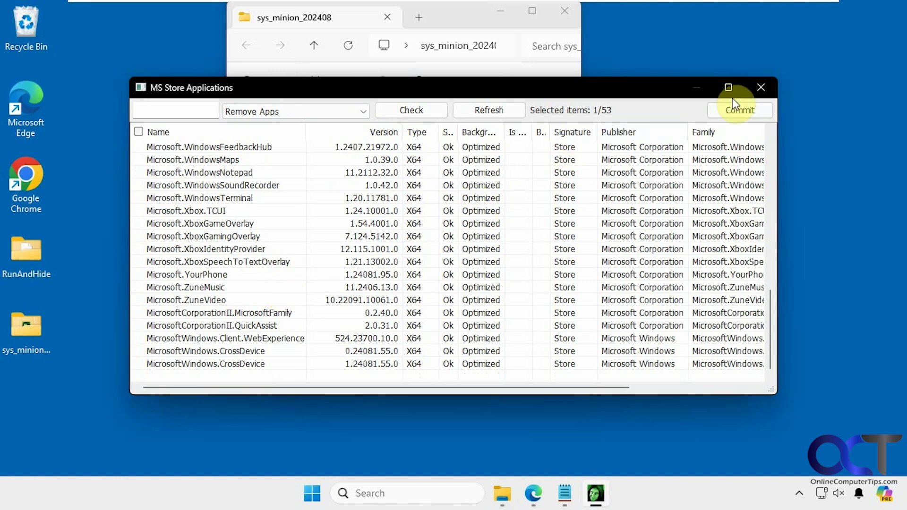
left_click(761, 89)
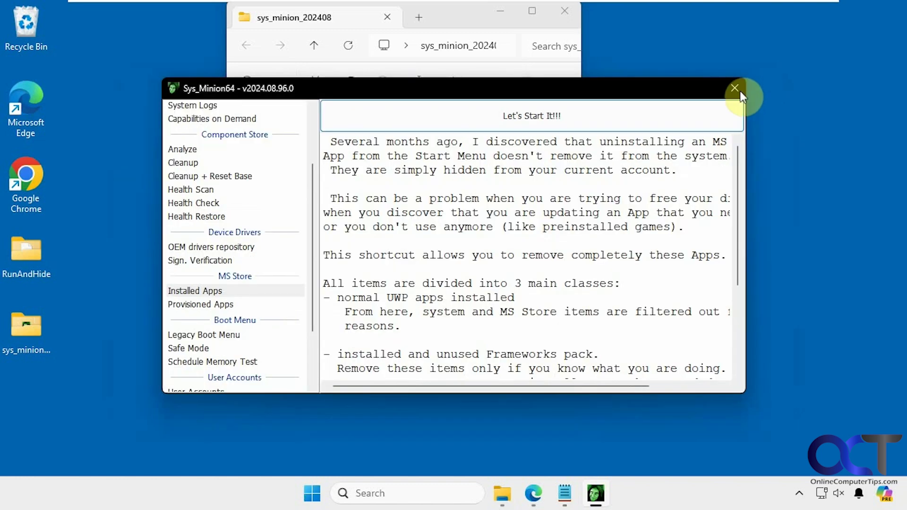
Open the MS Store provisioned applications list, mark Clipchamp.Clipchamp, and view the actions available for it.
left_click(210, 306)
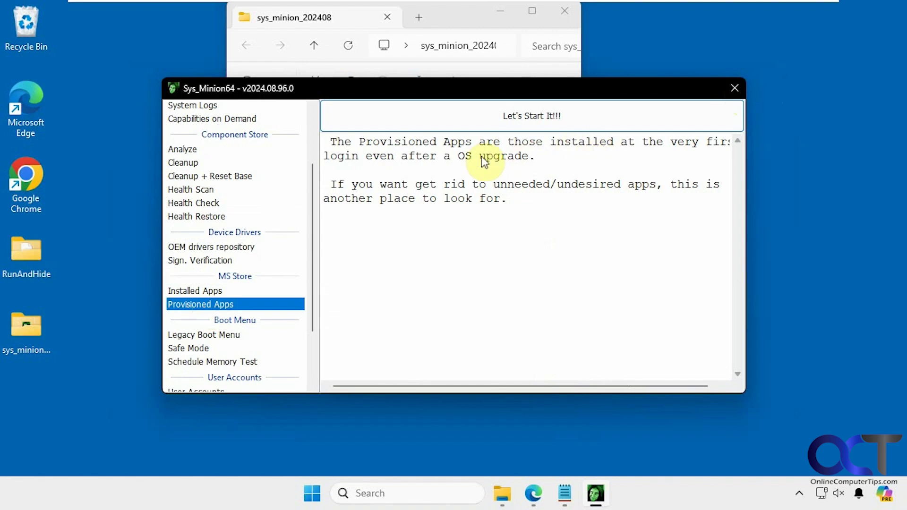
left_click(502, 128)
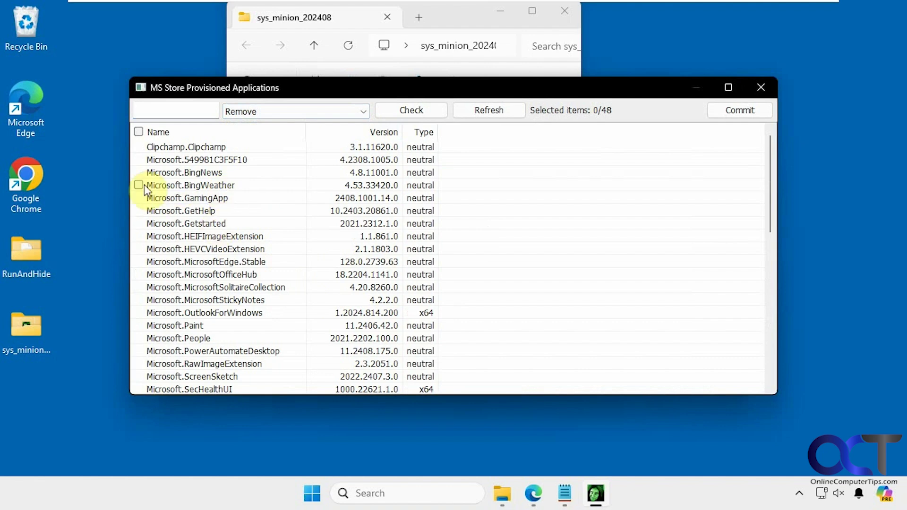
left_click(138, 146)
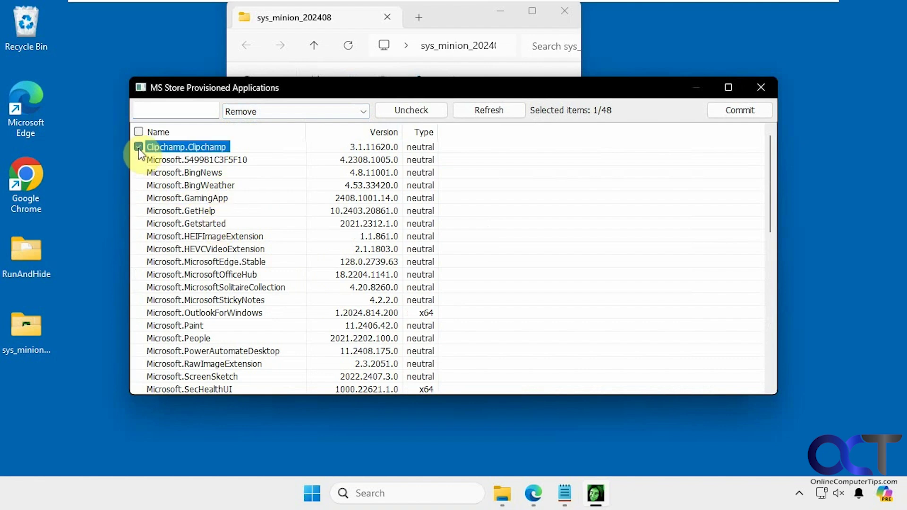
left_click(362, 114)
left_click(360, 112)
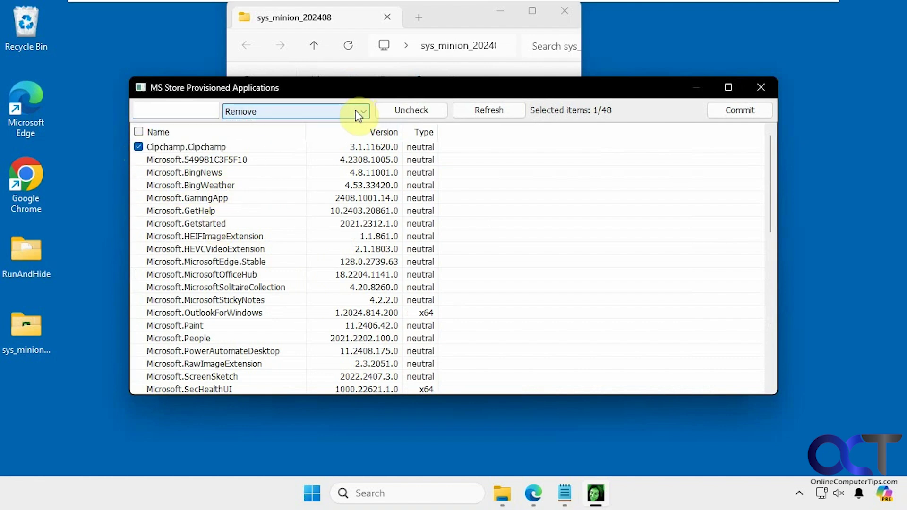
Close the provisioned applications list without committing, and read the Legacy Boot Menu, Safe Mode and Schedule Memory Test descriptions.
left_click(761, 87)
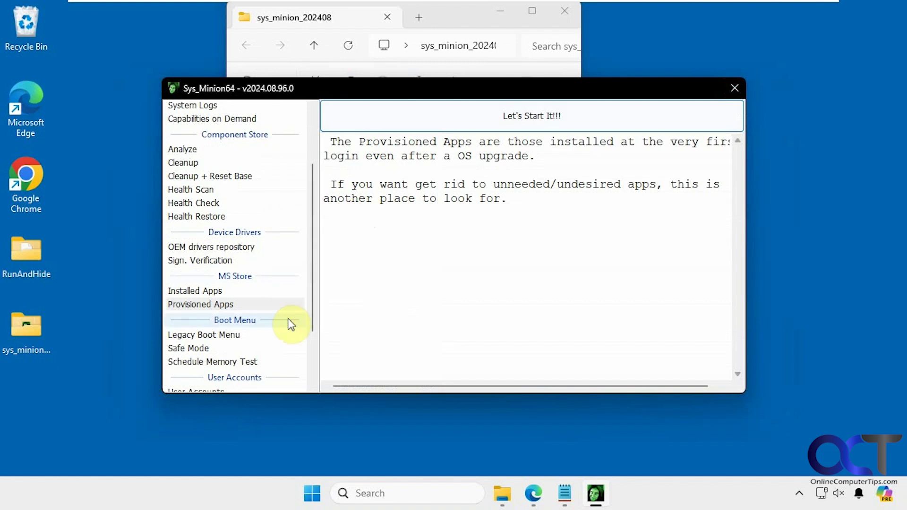
scroll(313, 317, "down", 2)
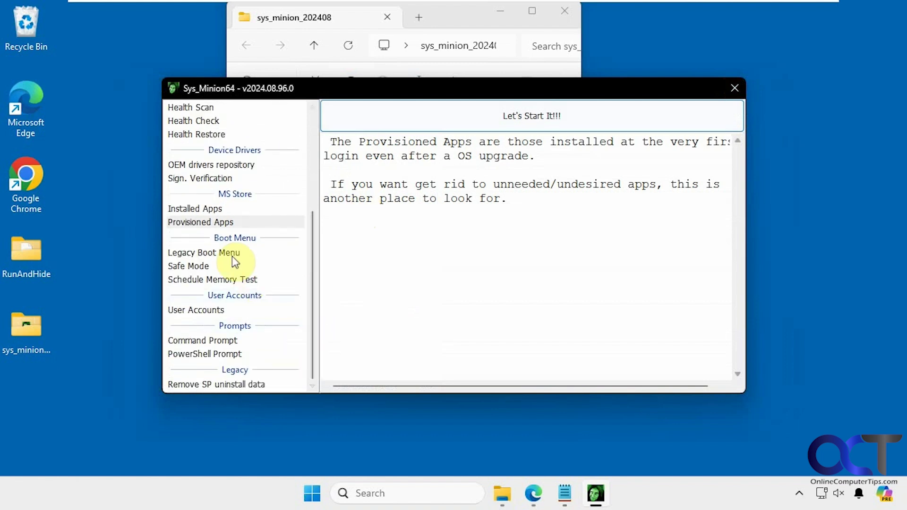
left_click(217, 253)
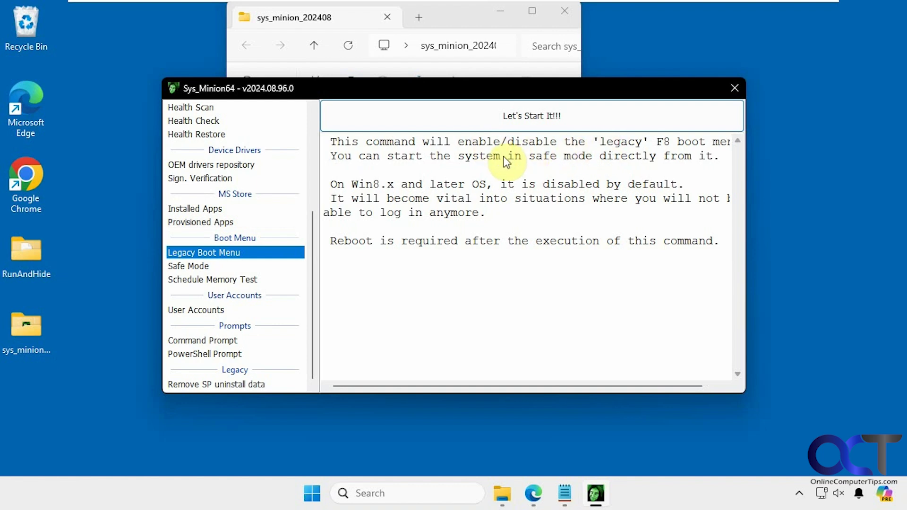
left_click(214, 267)
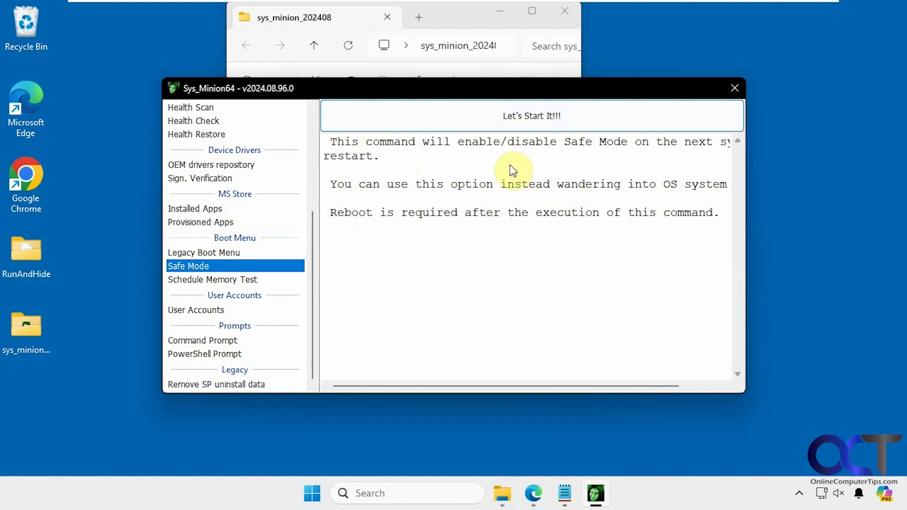
left_click(248, 279)
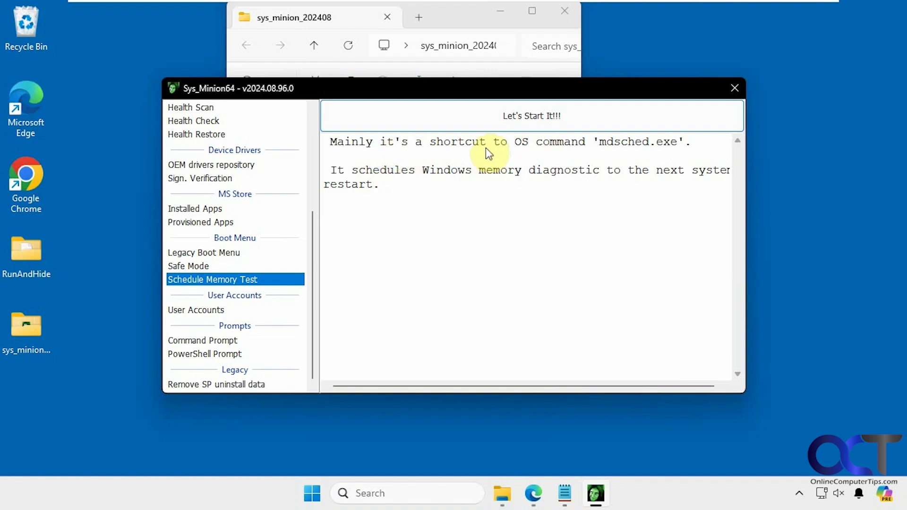
Launch the User Accounts shortcut, close its dialog unchanged, and read the Command Prompt and PowerShell Prompt descriptions.
left_click(217, 312)
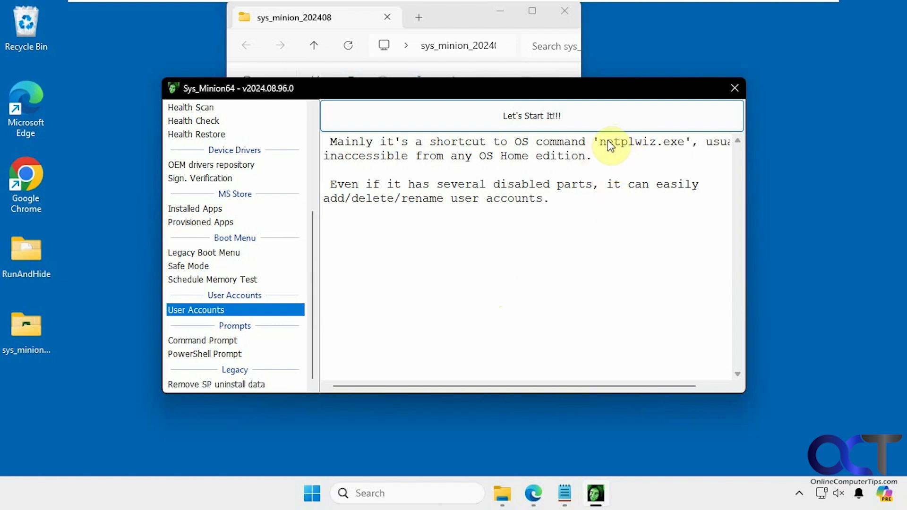
left_click(563, 120)
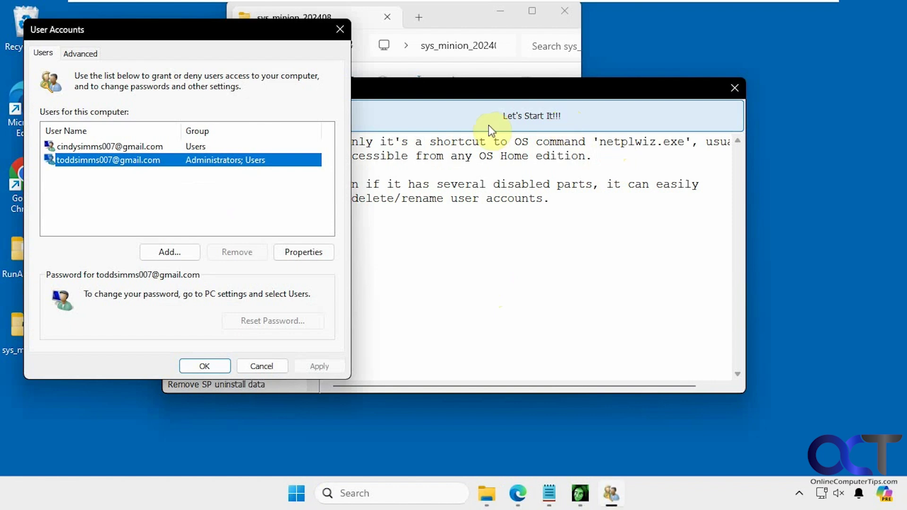
left_click(349, 36)
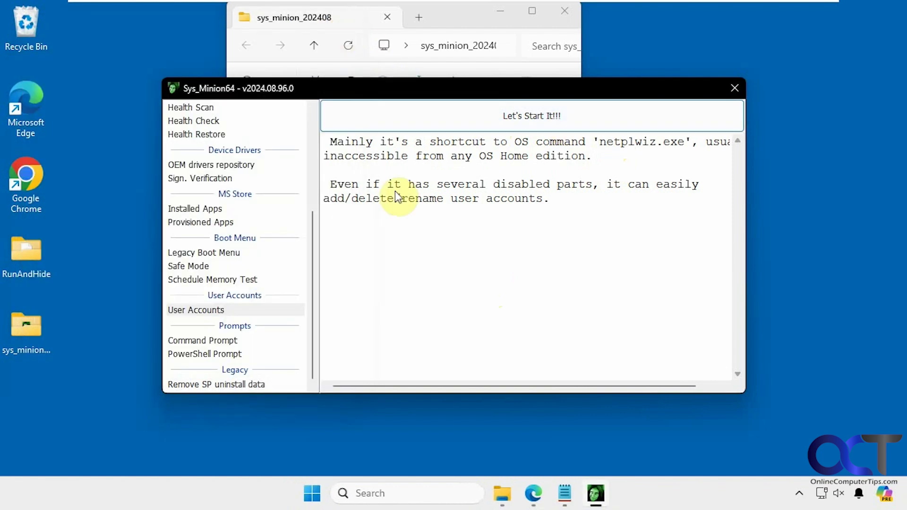
left_click(229, 341)
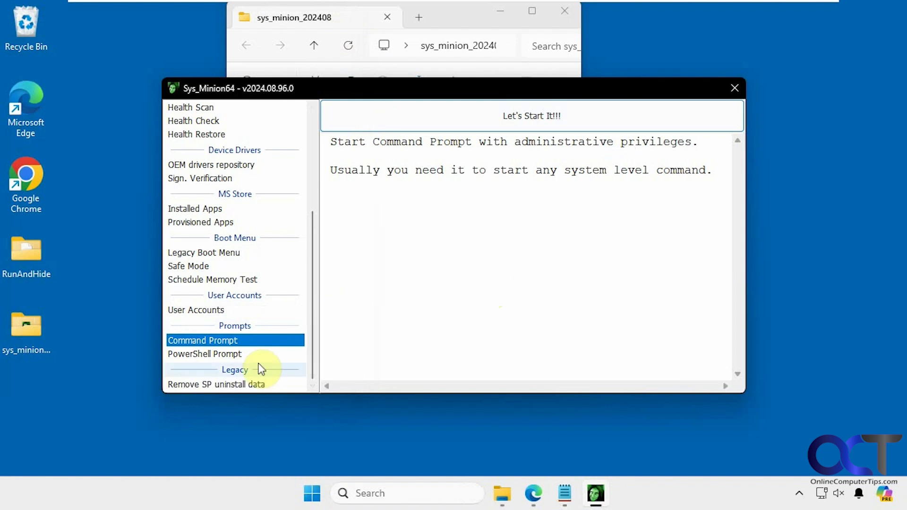
left_click(237, 356)
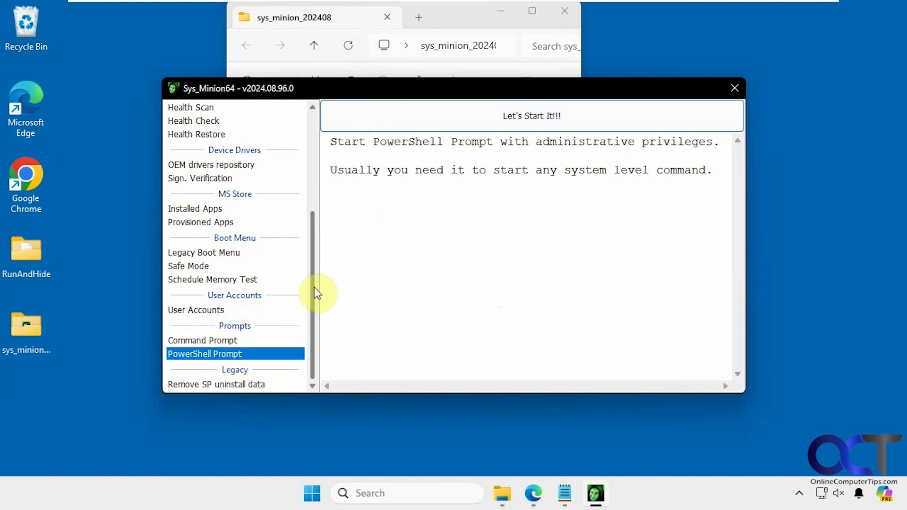
Read the Remove SP uninstall data description, run that legacy shortcut, and close its command output.
left_click(251, 384)
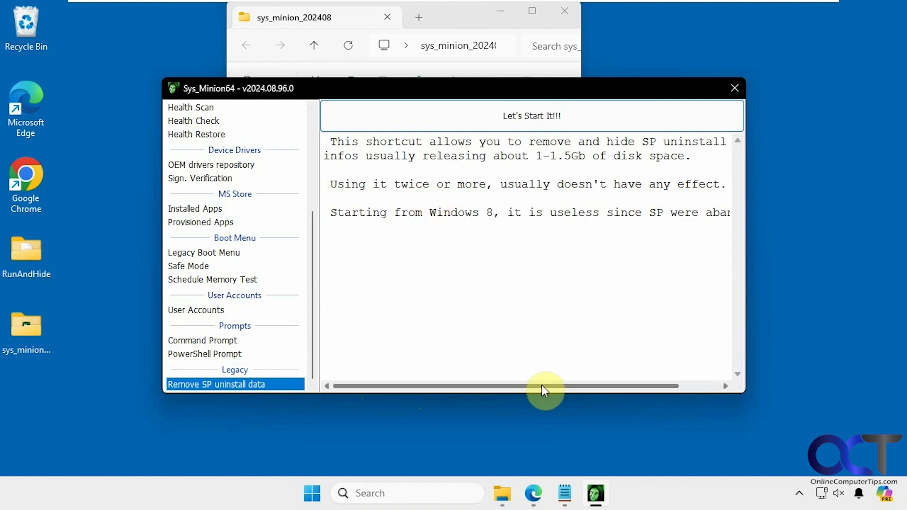
left_click_drag(534, 385, 477, 383)
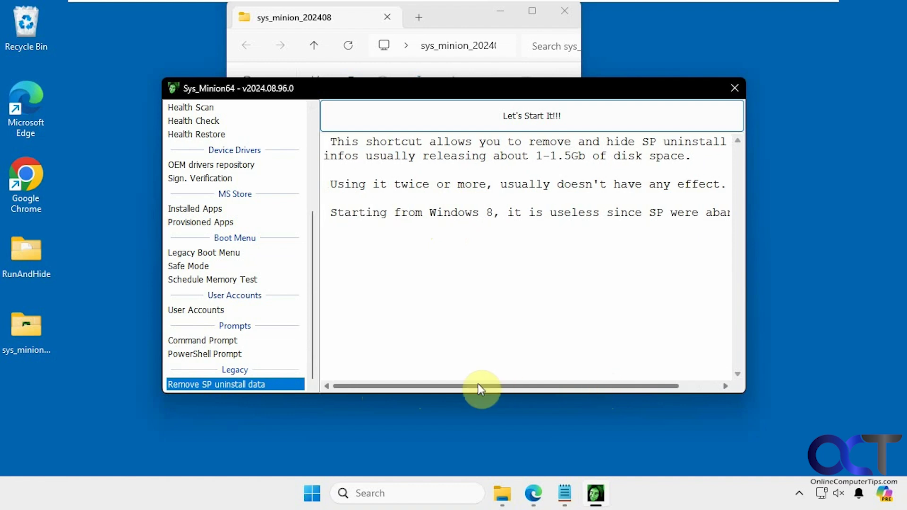
left_click(522, 118)
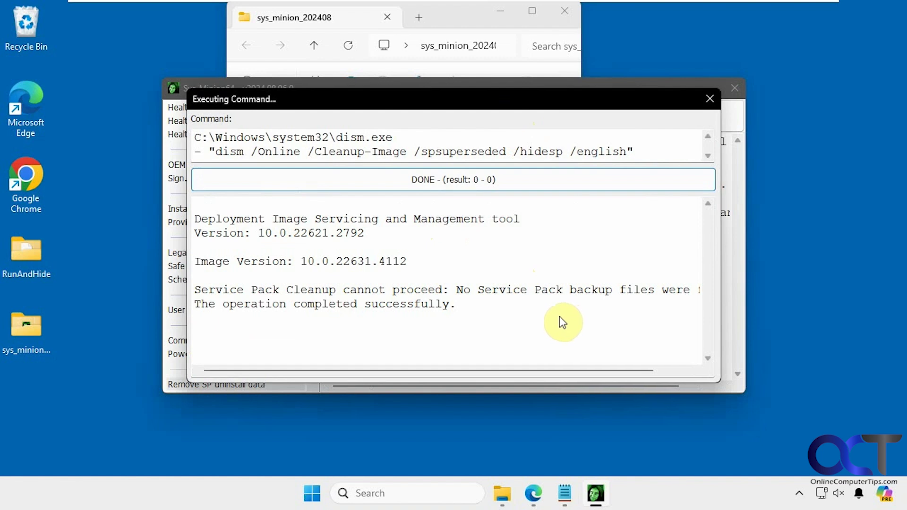
left_click(709, 99)
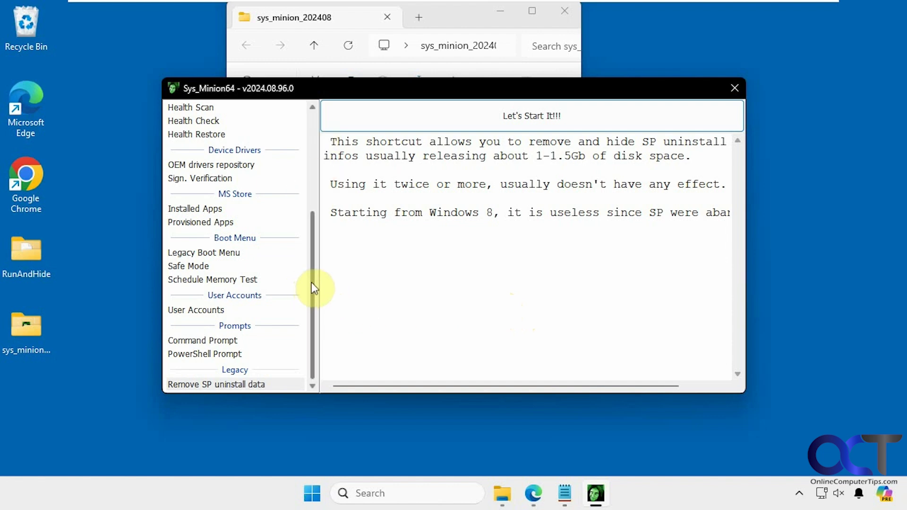
scroll(311, 282, "up", 5)
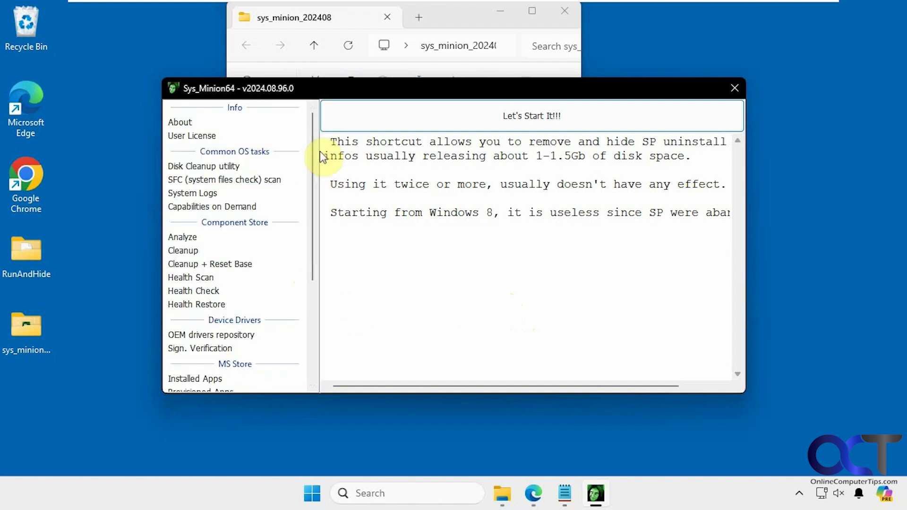